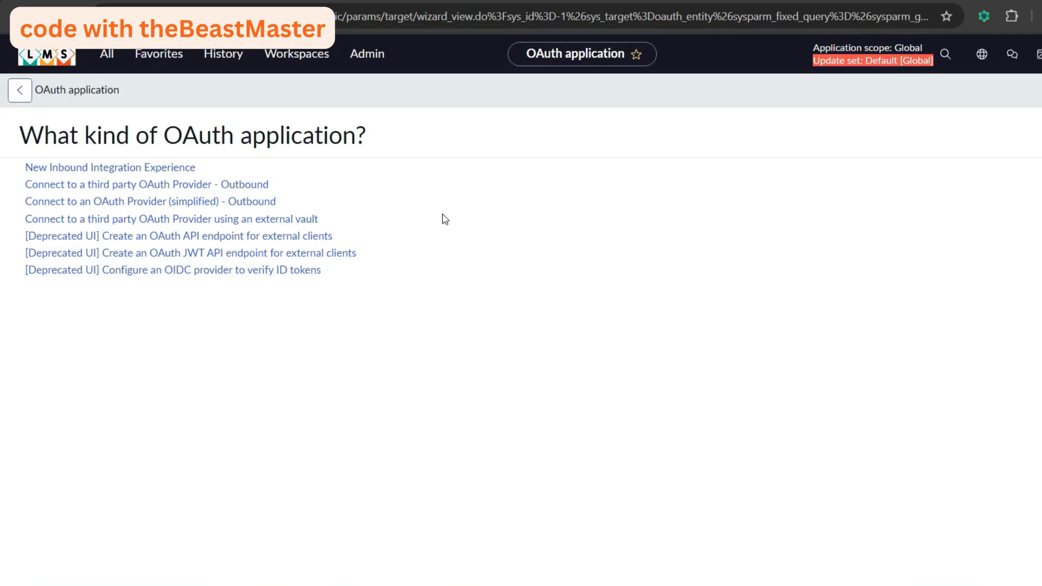
Step: Create a new OAuth API endpoint for external clients and name it "demo oauth sctask"
left_click(326, 239)
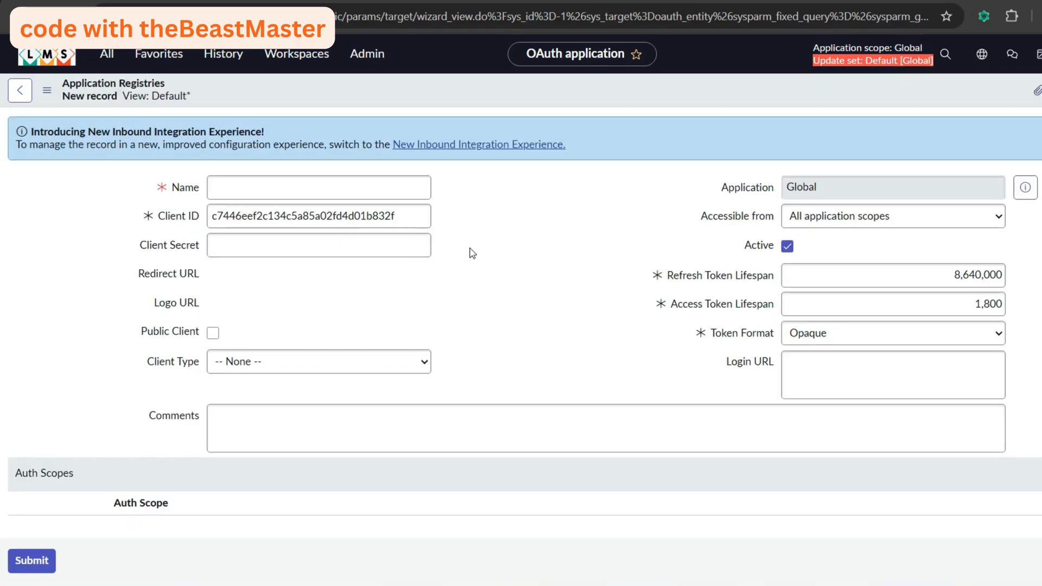
left_click(316, 193)
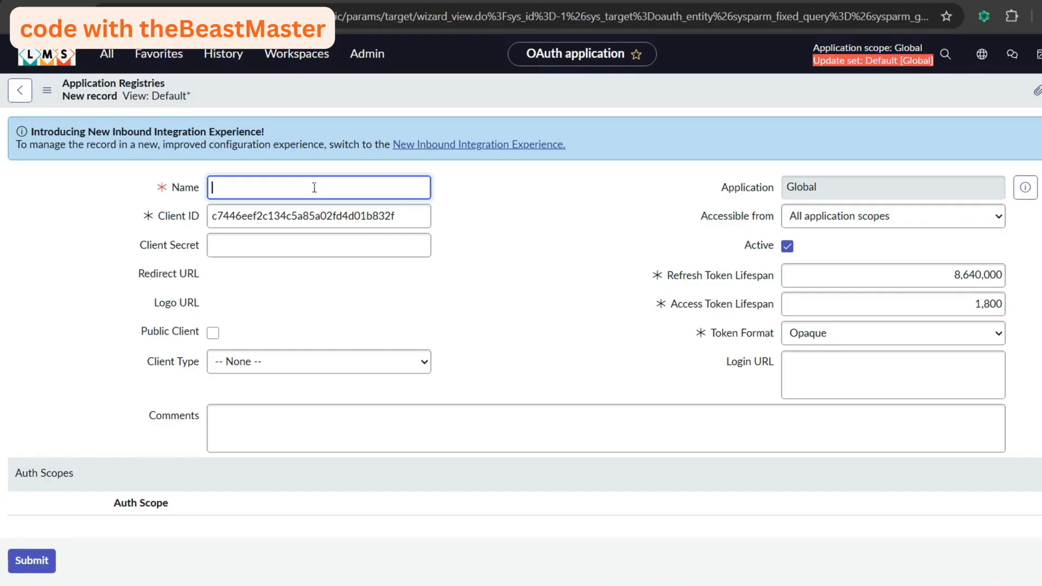
type("dem")
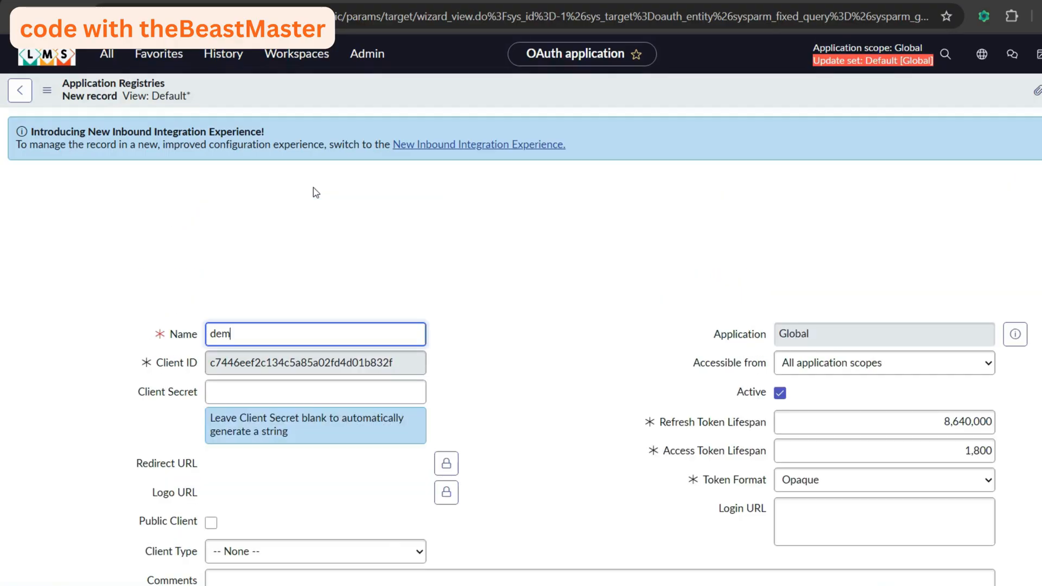
type("o oa")
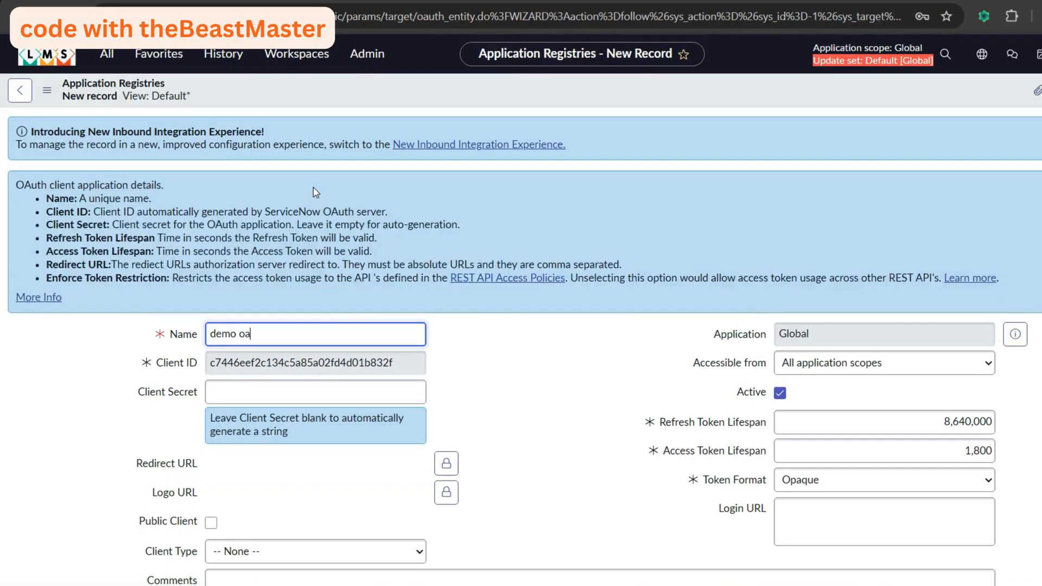
type("uth sctask")
Step: Set the endpoint's client type to Integration as a Service and save the record, leaving the client secret blank for auto-generation
scroll(304, 392, "down", 3)
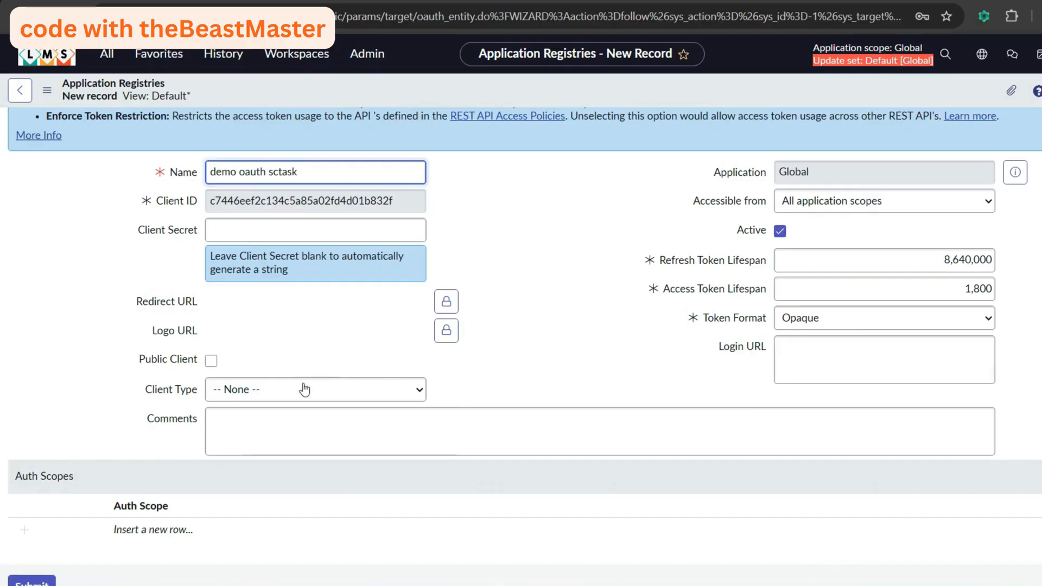
left_click(304, 391)
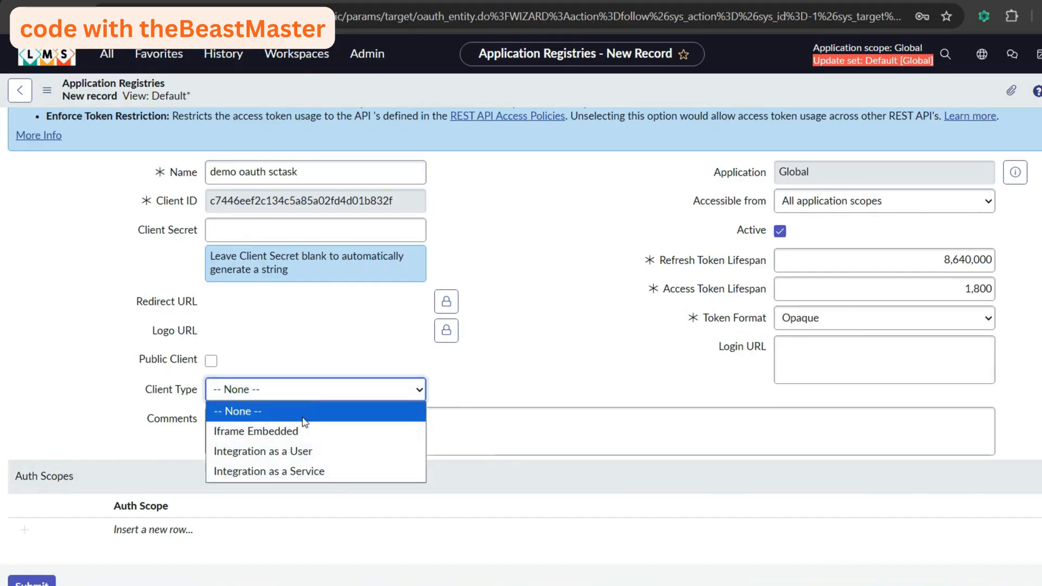
left_click(304, 470)
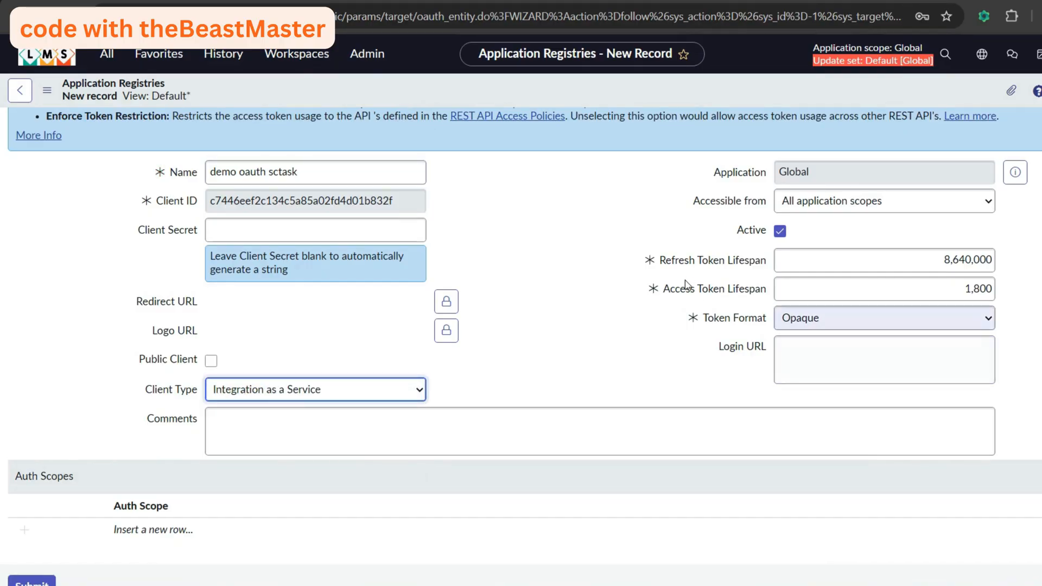
right_click(460, 89)
left_click(493, 93)
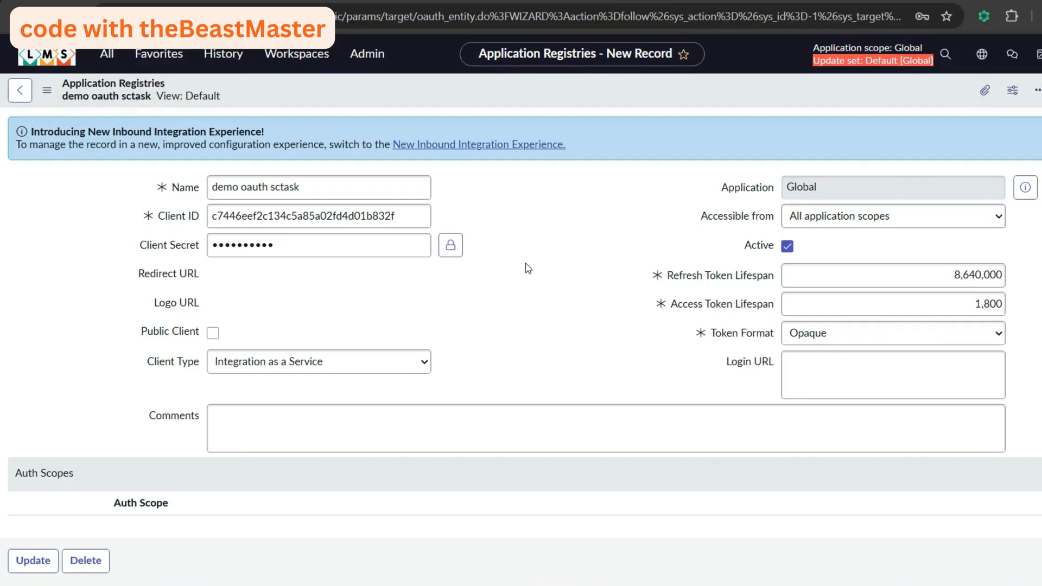
Step: Copy the new endpoint's client ID, switch to Postman and set the sc_task request's authorization type to OAuth 2.0
double_click(326, 216)
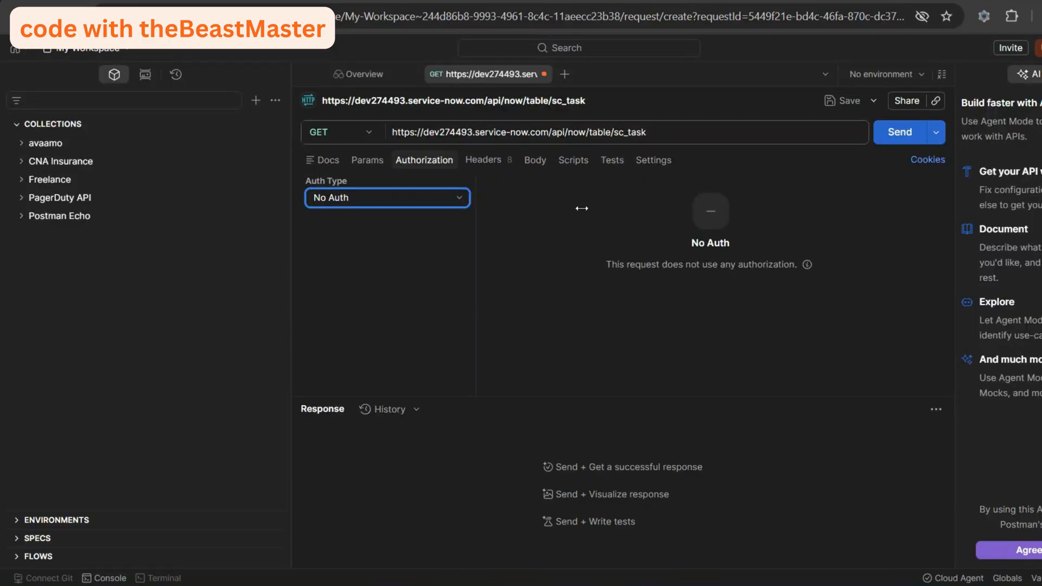
left_click(609, 132)
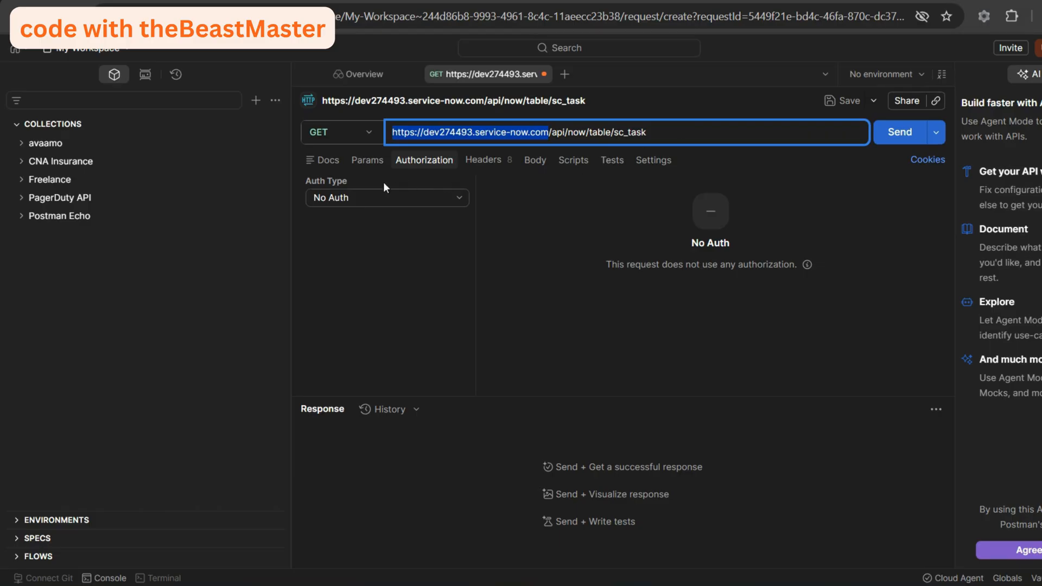
left_click(368, 195)
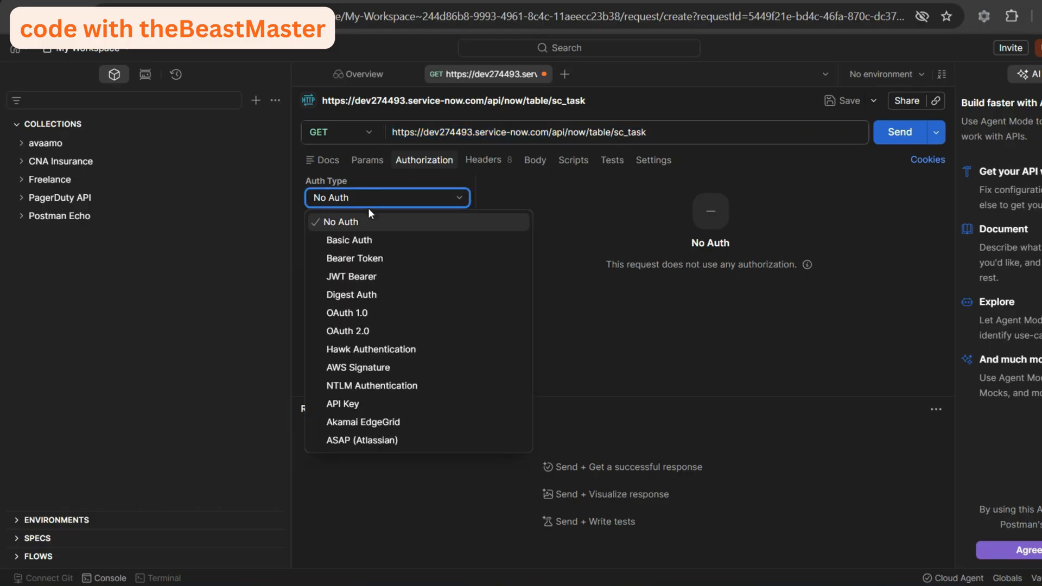
left_click(360, 332)
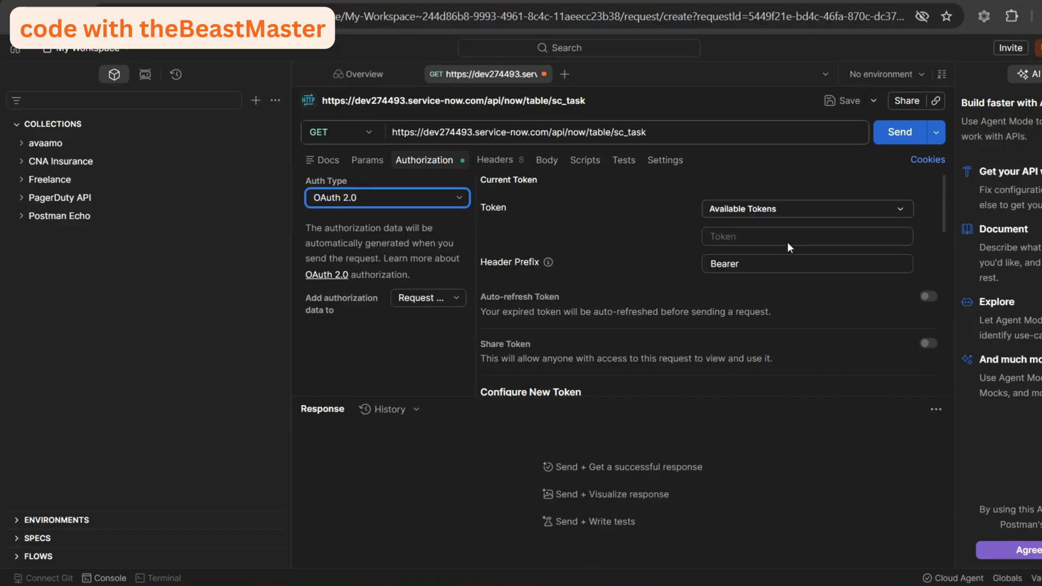
Step: Configure the new token with the Client Credentials grant type and paste the copied client ID
left_click_drag(945, 191, 945, 241)
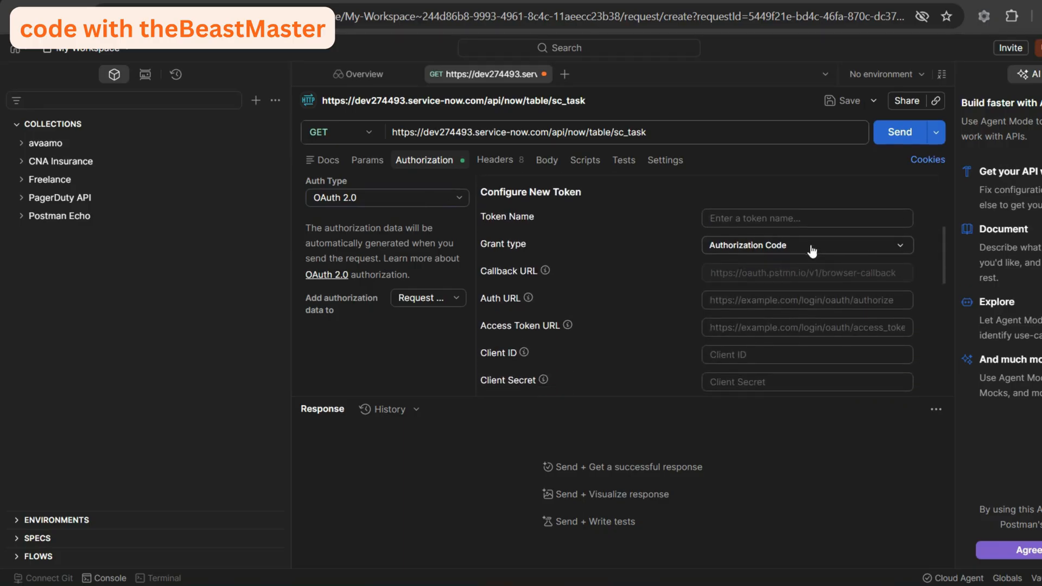
left_click(795, 247)
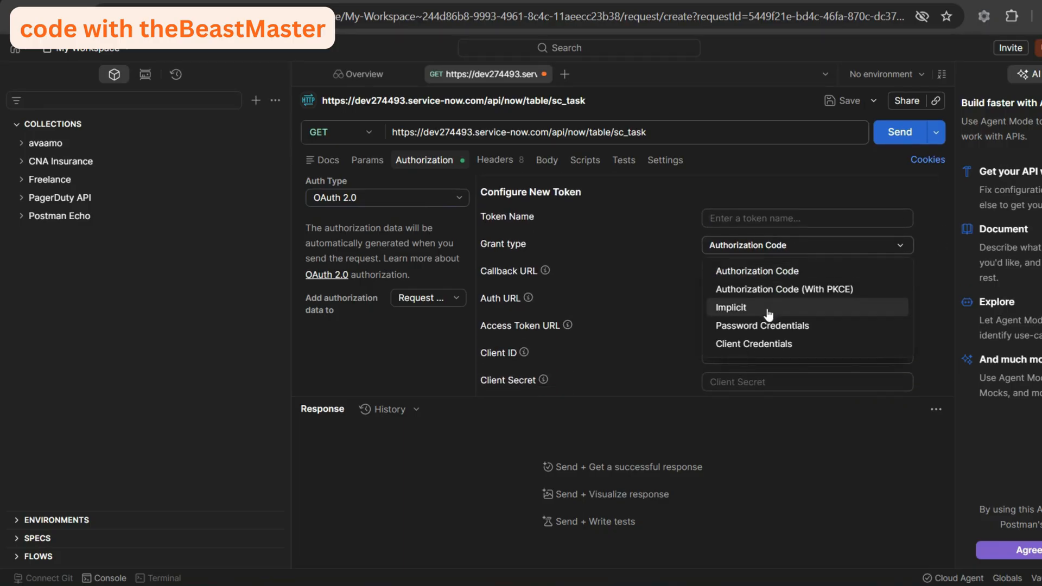
left_click(750, 345)
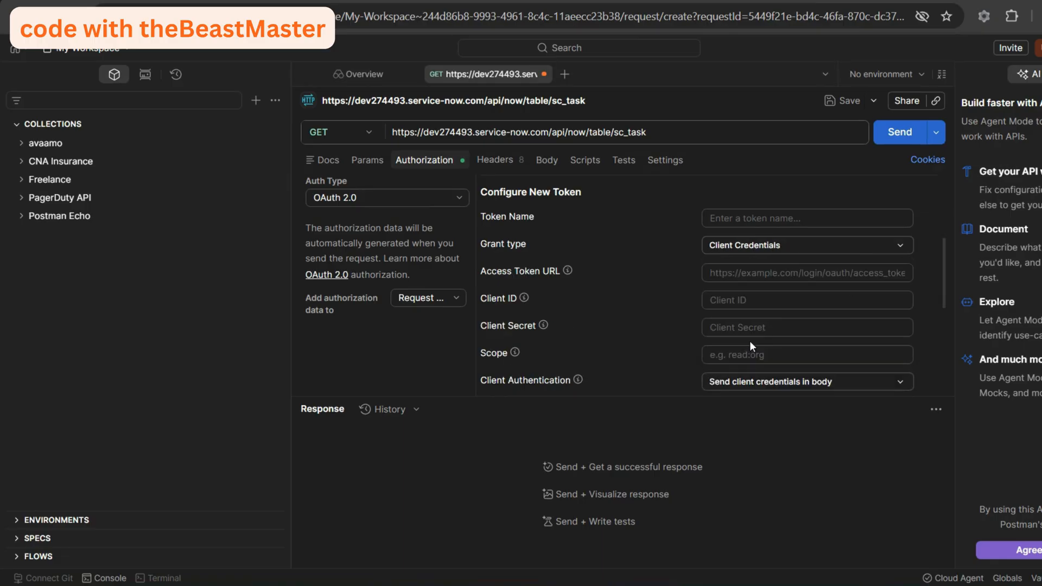
left_click(760, 301)
key("ctrl+v")
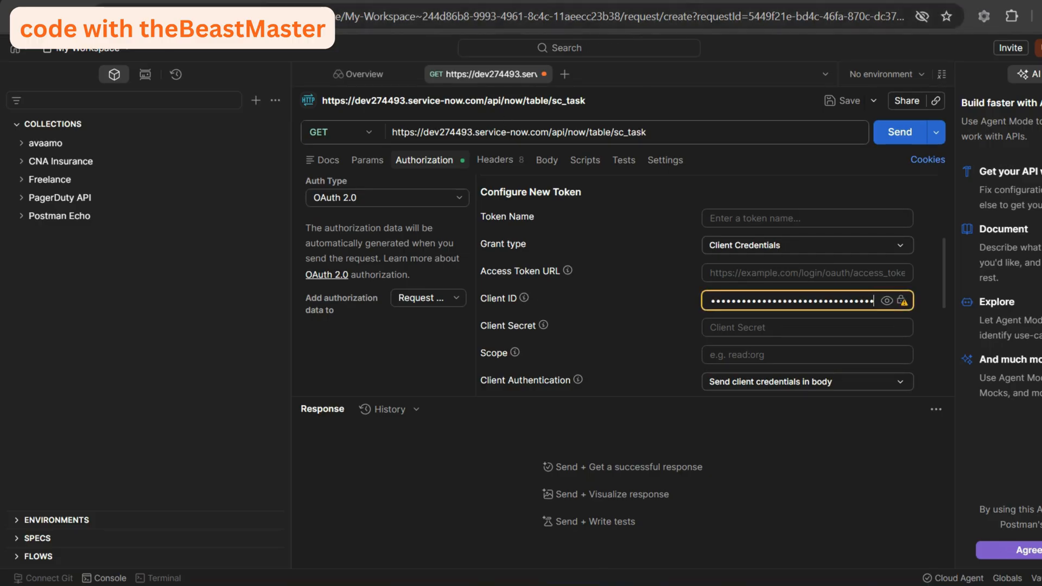
Step: Copy the client secret from the ServiceNow application record and paste it into the client secret field in Postman
left_click(630, 1)
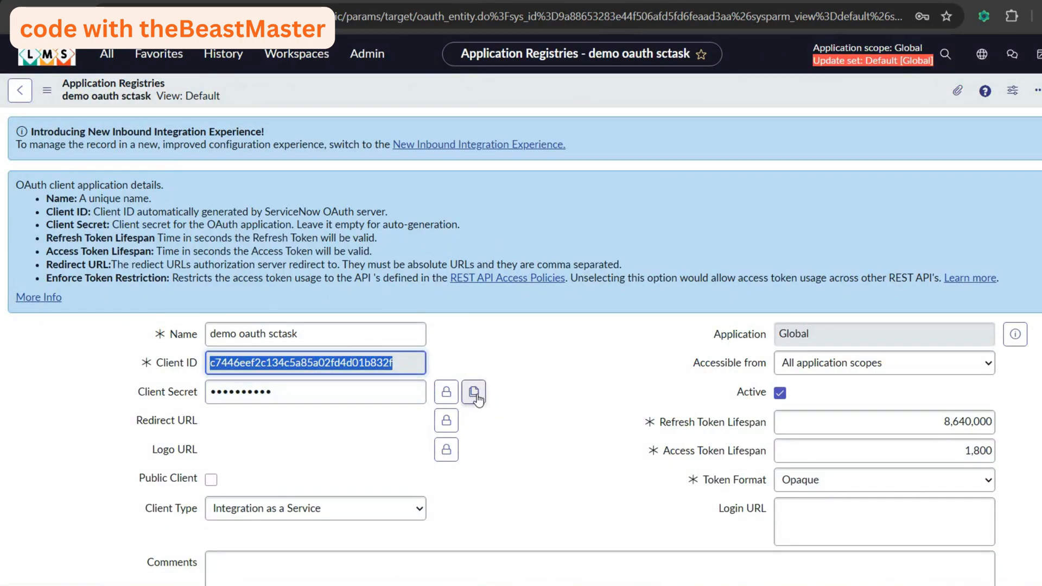
left_click(474, 392)
left_click(848, 1)
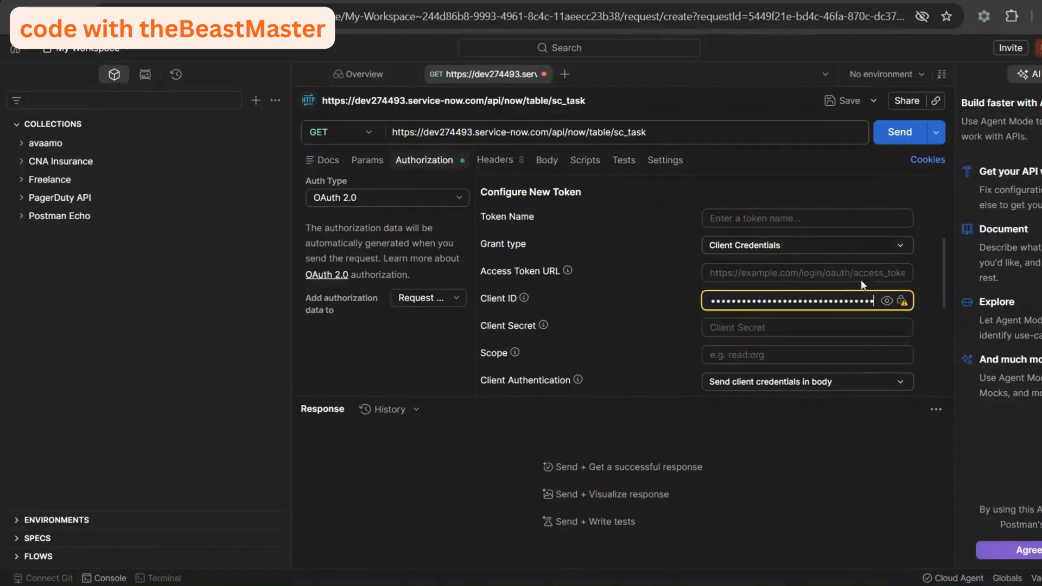
left_click(739, 327)
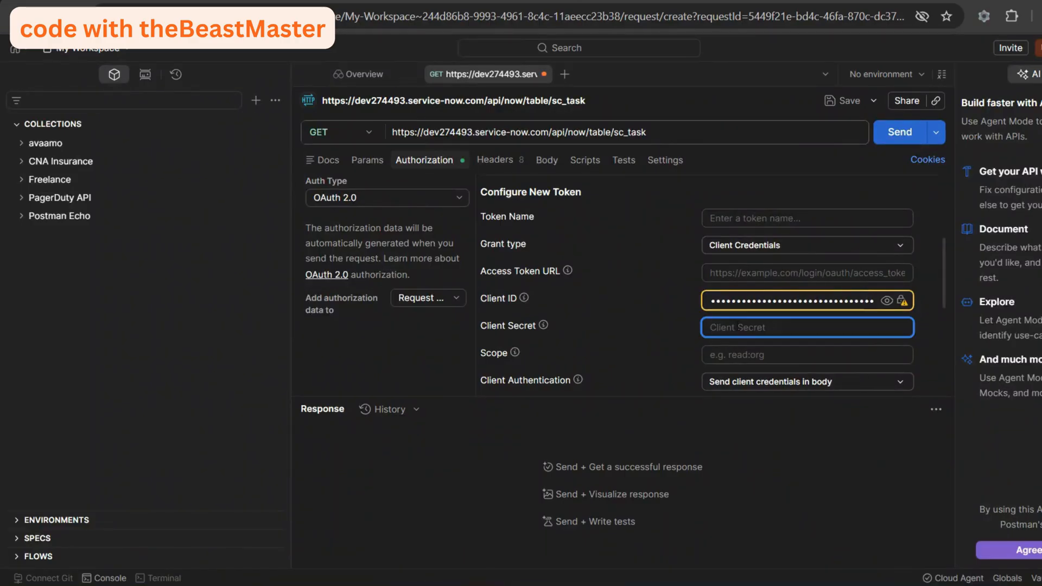
key("ctrl+v")
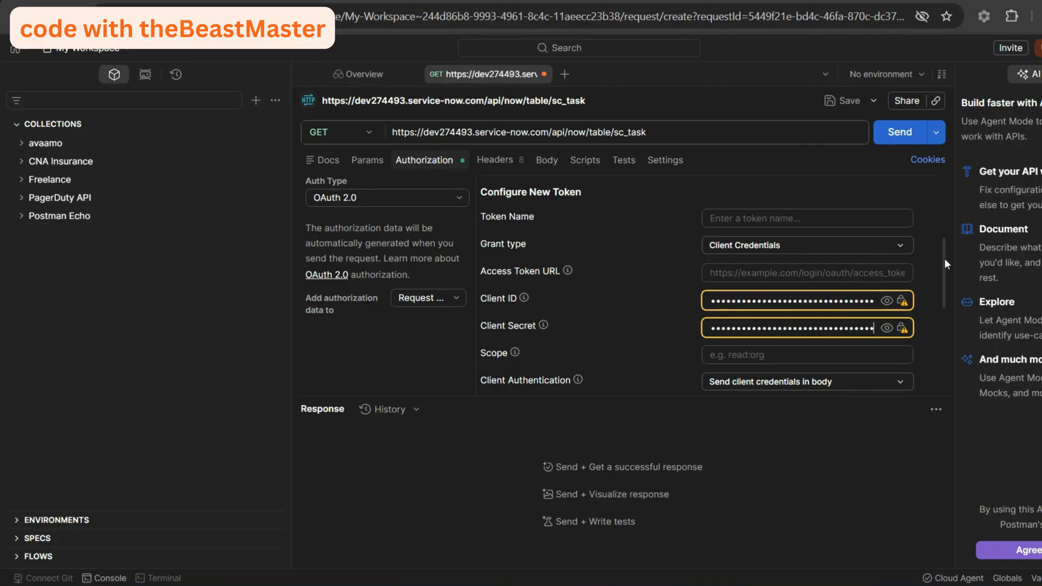
left_click_drag(945, 258, 945, 265)
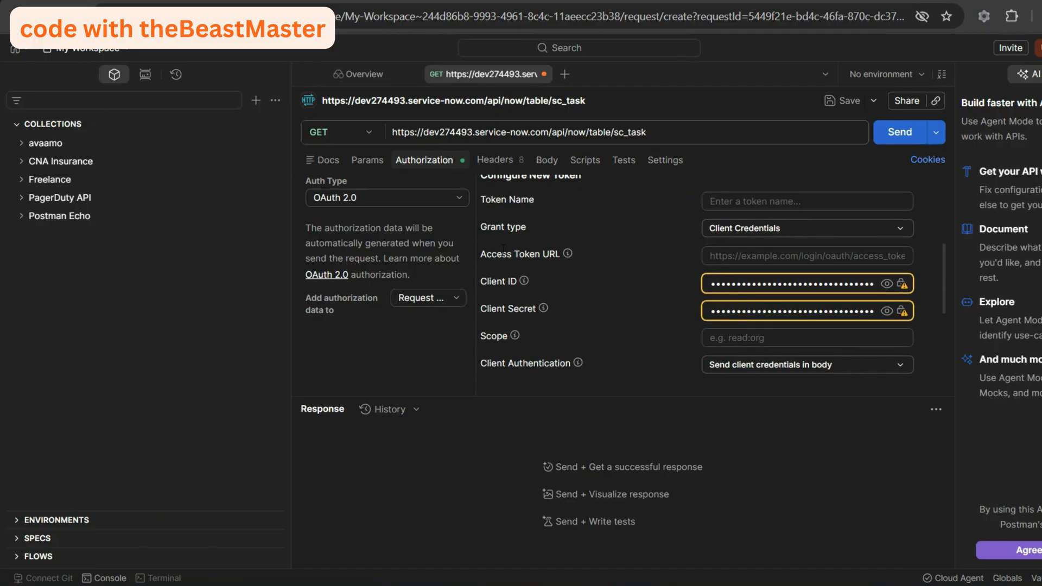
left_click_drag(392, 132, 548, 132)
key("ctrl+c")
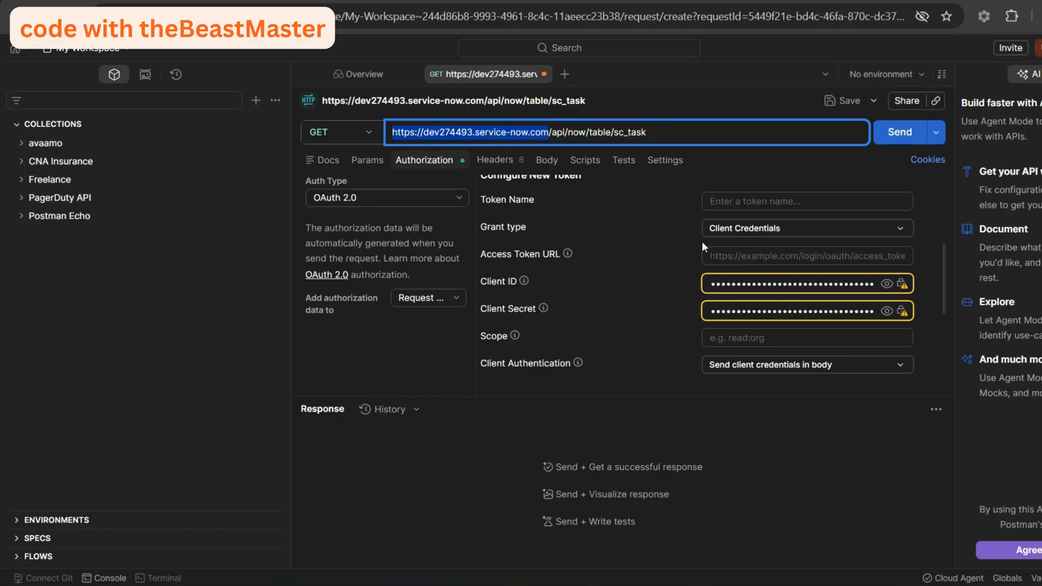
left_click(709, 255)
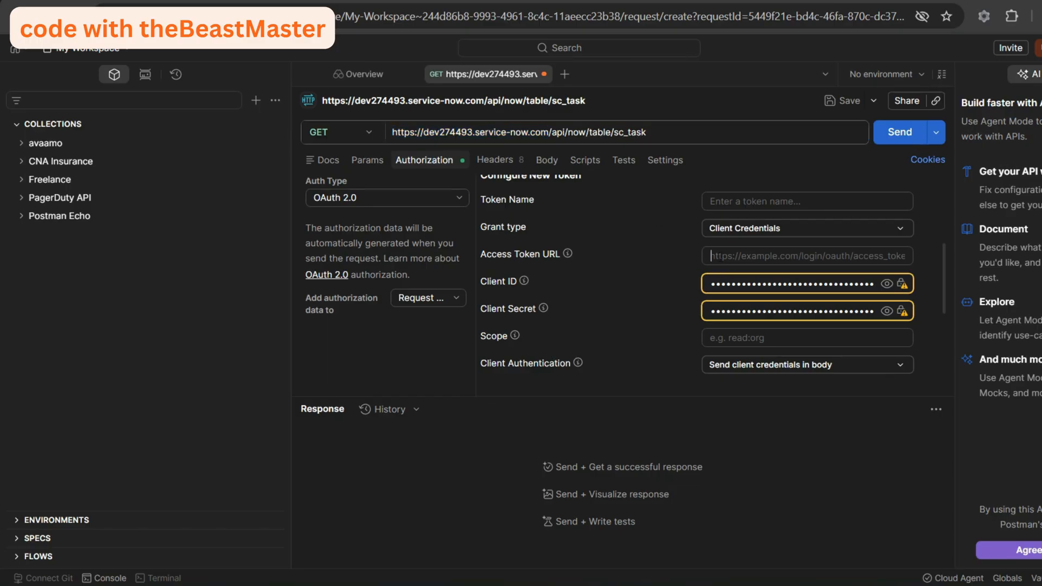
key("ctrl+v")
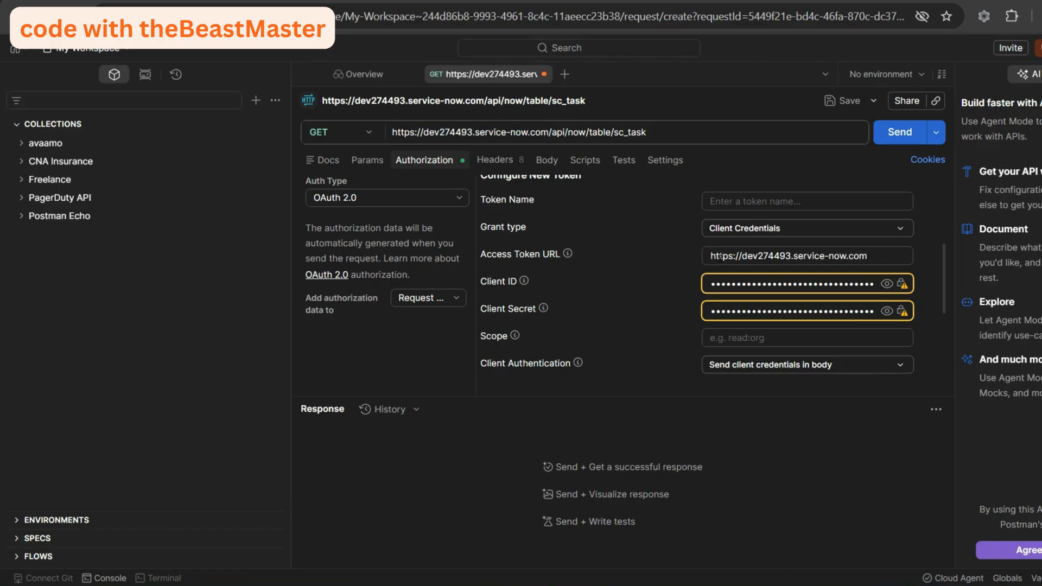
type("/oauth_token.")
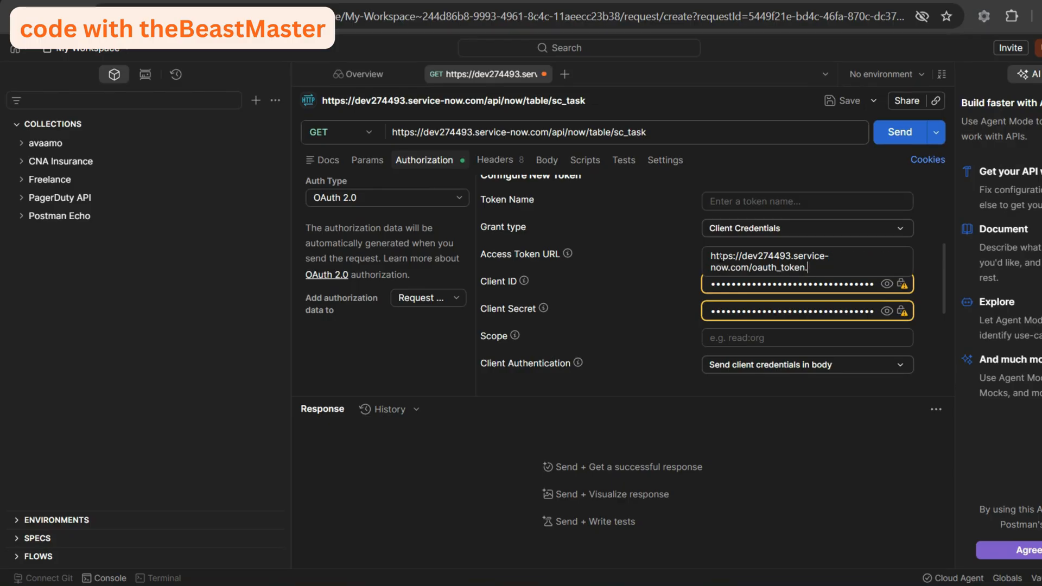
type("do")
Step: Try to get a new access token and check the console log for the token request
left_click_drag(943, 266, 943, 300)
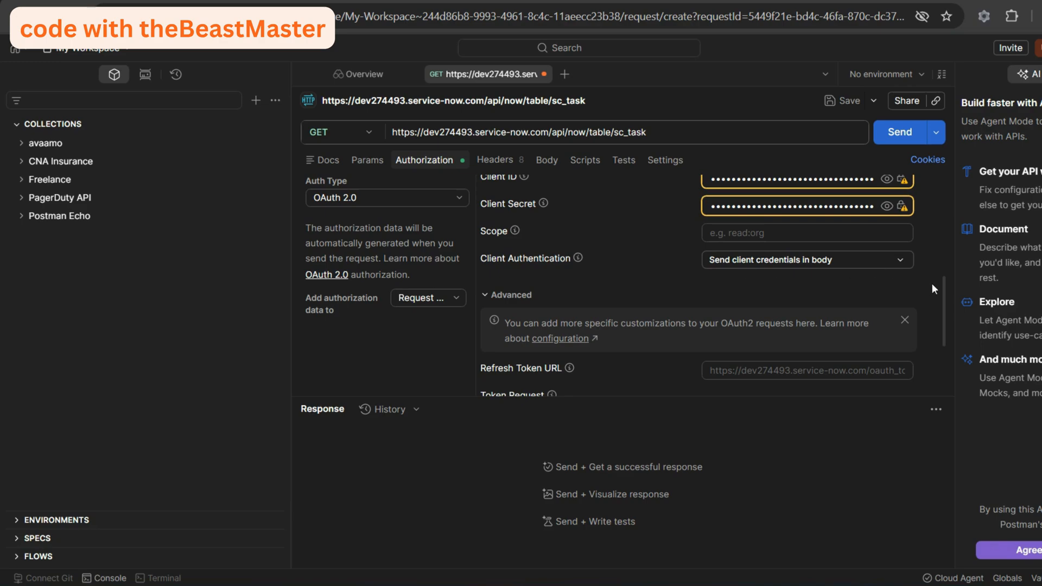
left_click_drag(943, 286, 943, 348)
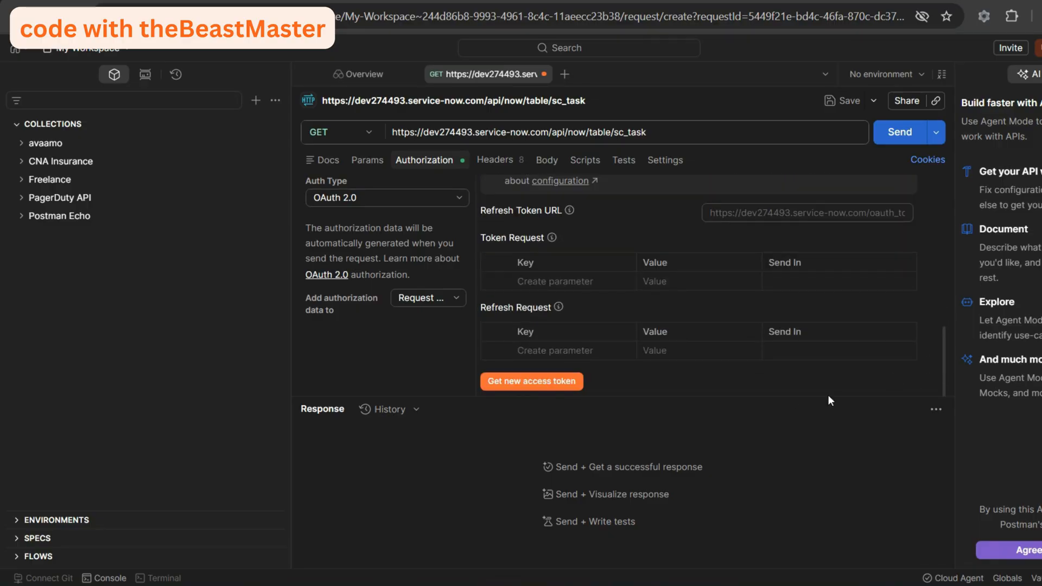
left_click(557, 385)
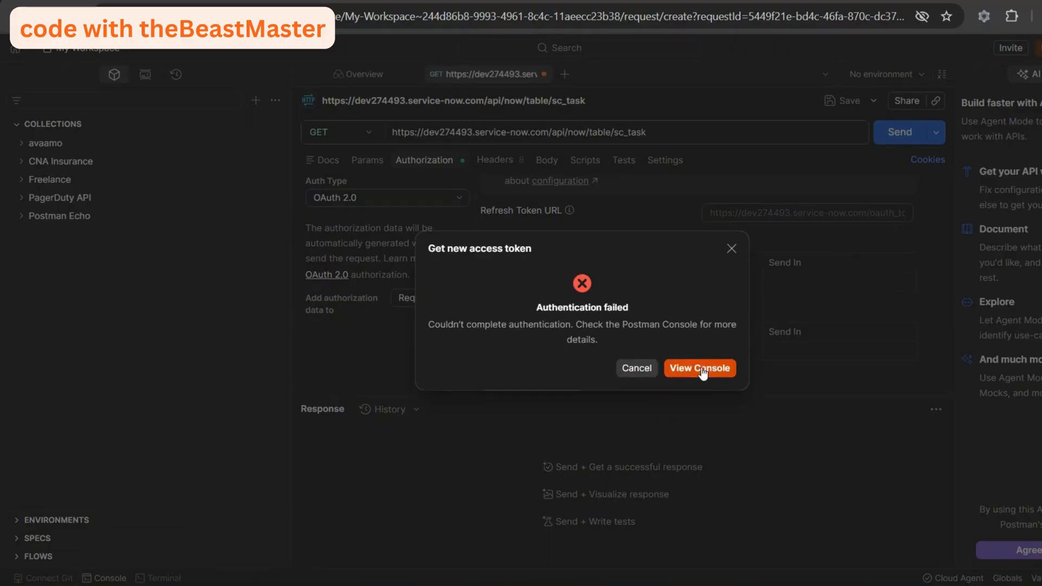
left_click(709, 368)
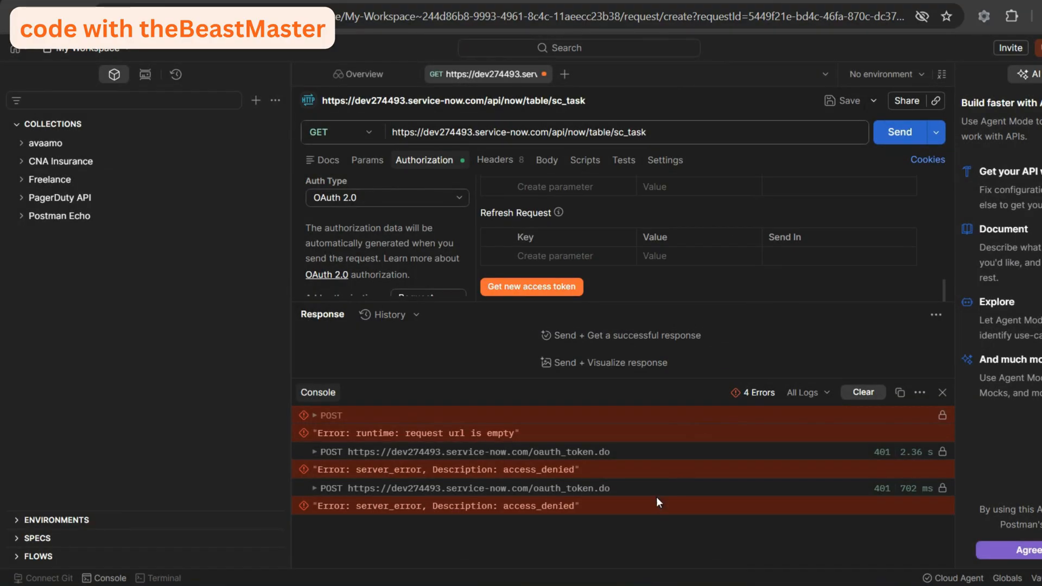
left_click(942, 392)
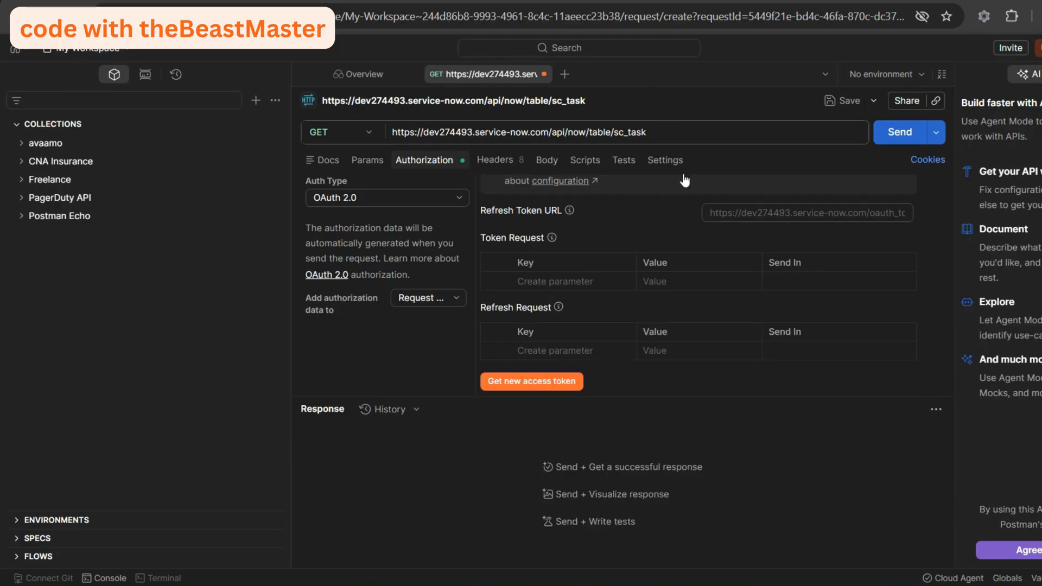
Step: In ServiceNow, open the sys_properties list and save a new property for the inbound OAuth client credential grant type with value true
left_click(624, 1)
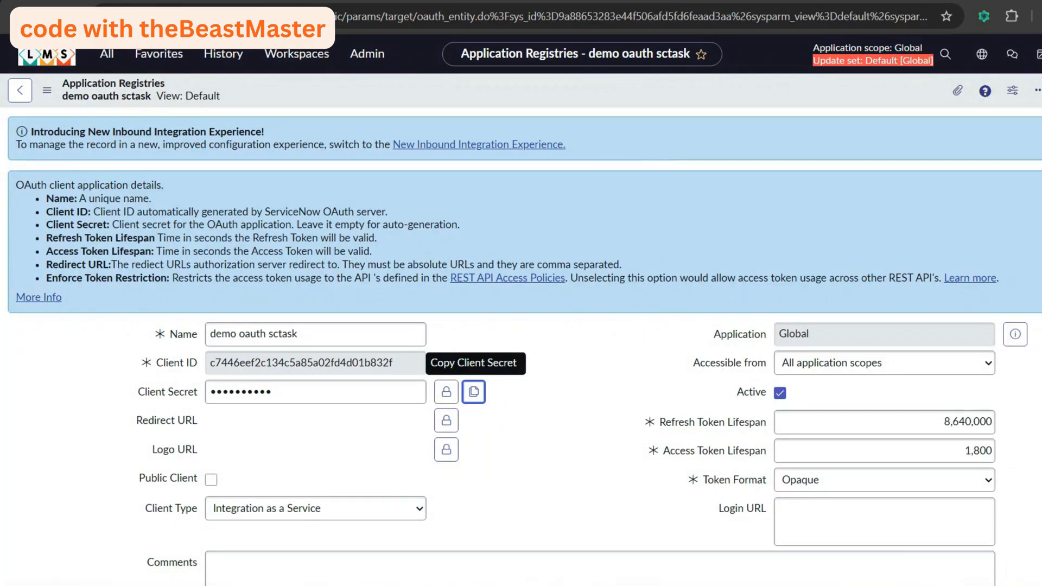
scroll(776, 234, "down", 1)
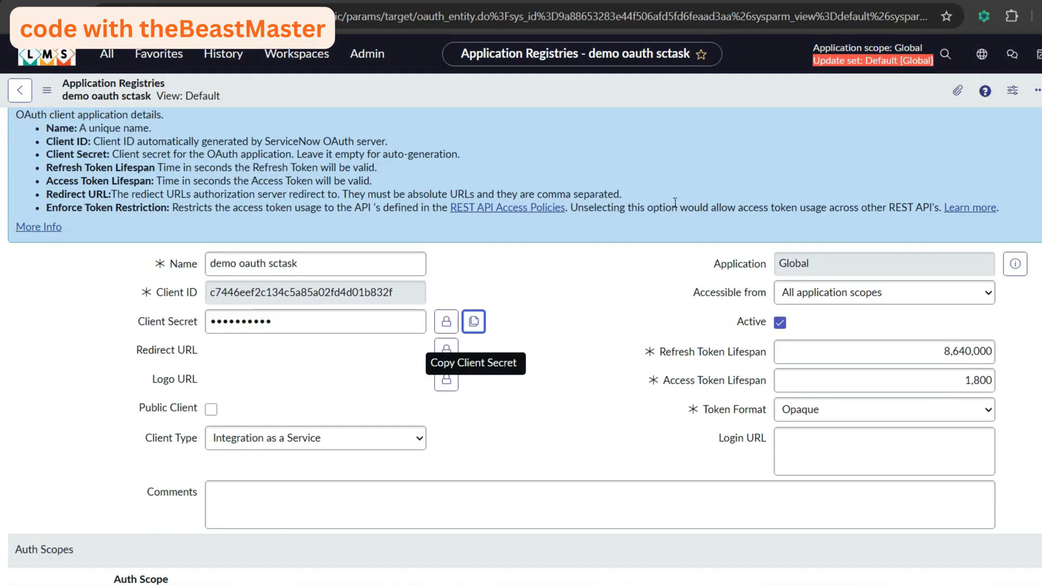
left_click(112, 57)
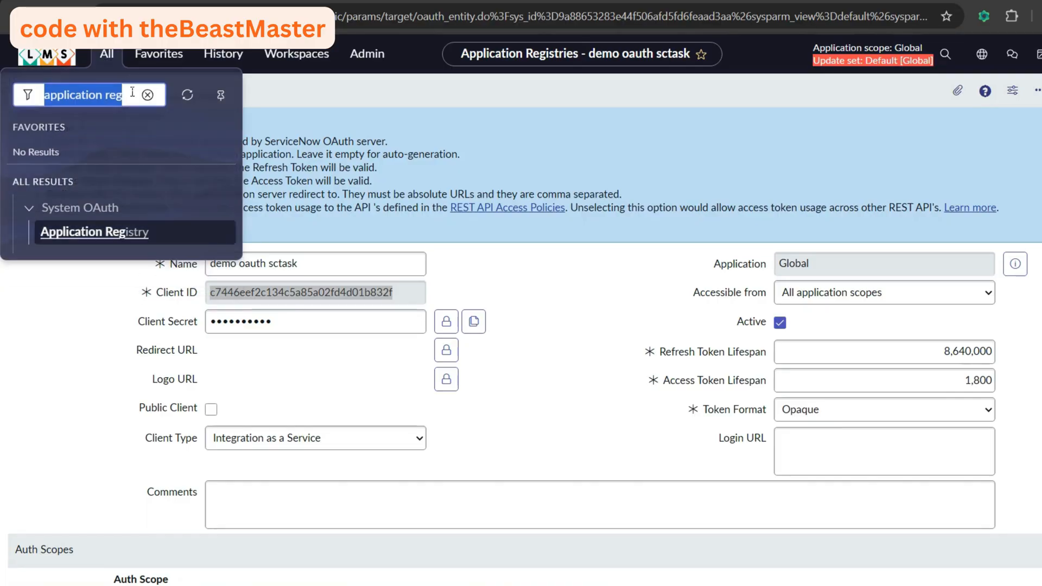
type("sys")
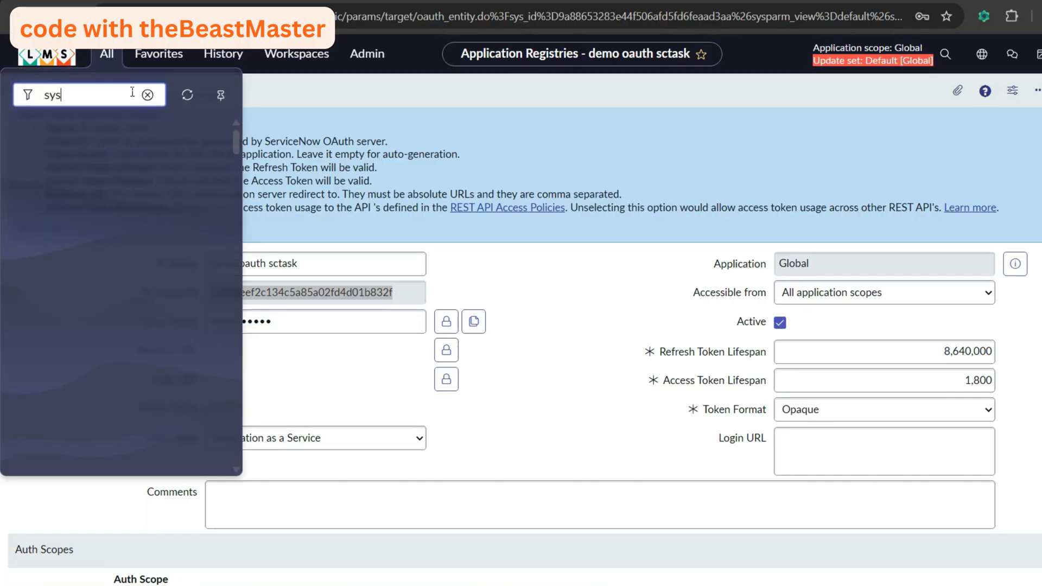
type("_properti")
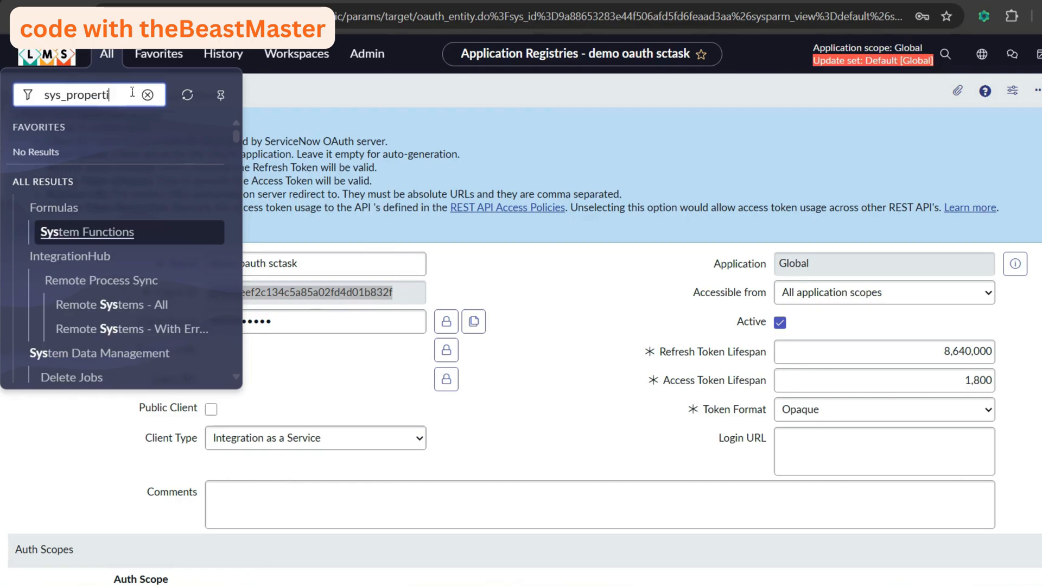
type("es.list")
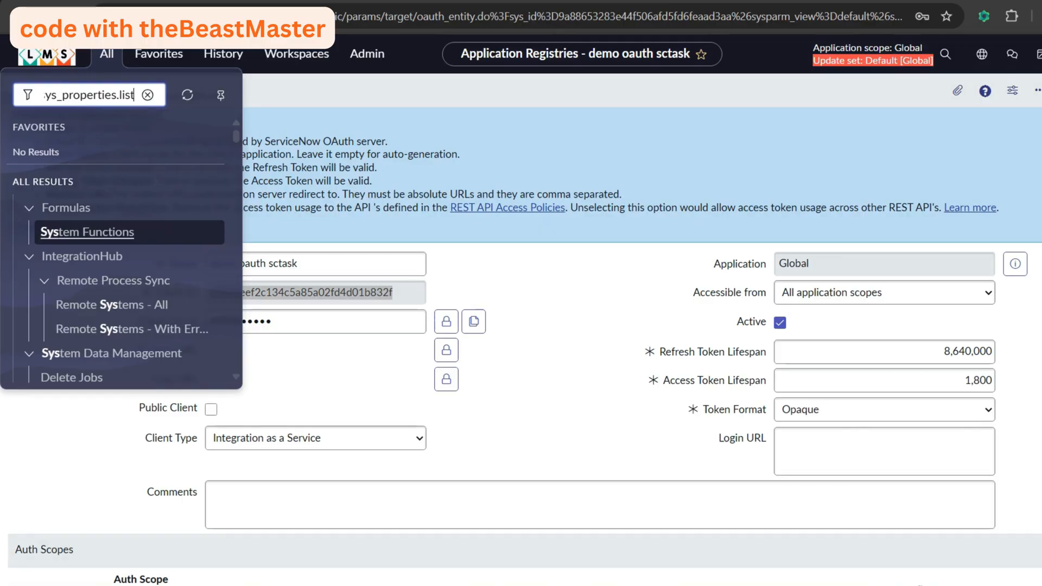
key("Return")
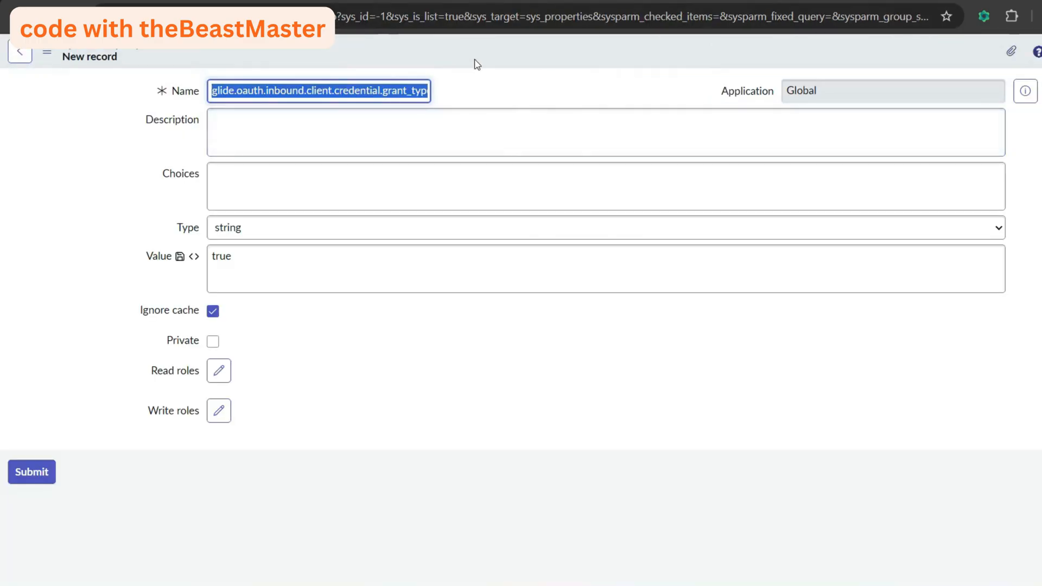
right_click(477, 62)
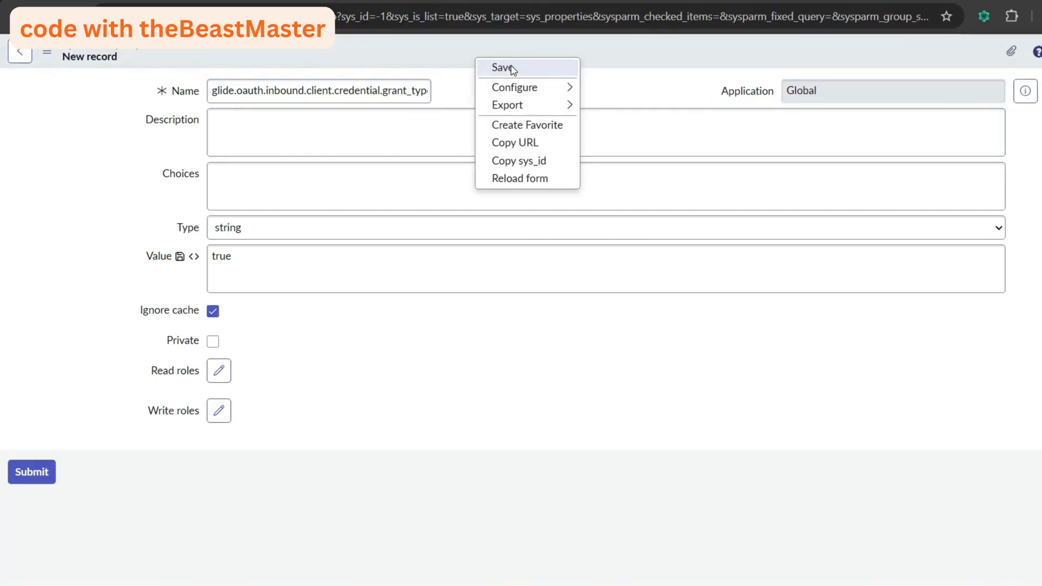
left_click(510, 68)
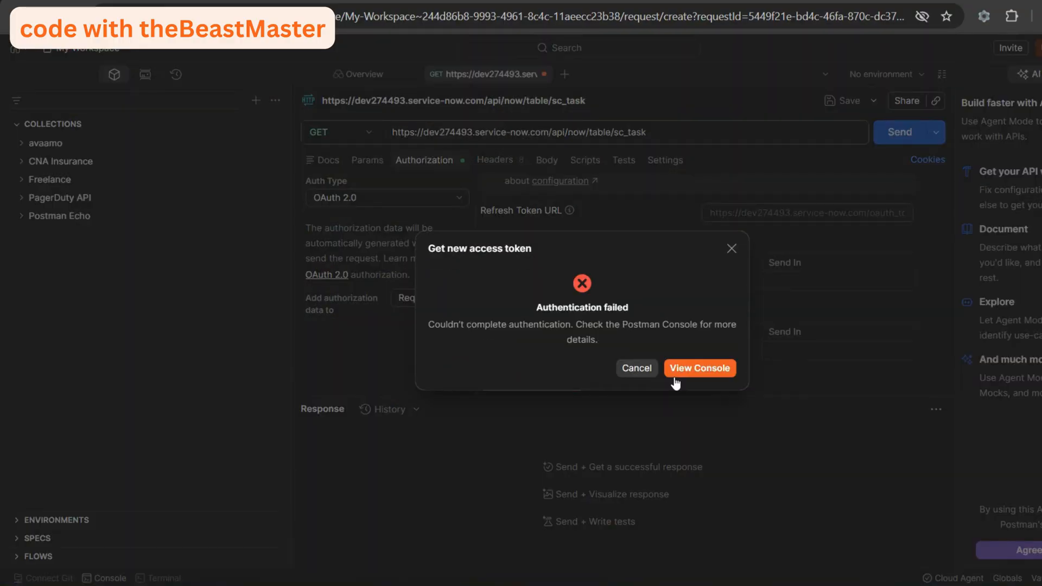
Step: Switch to Postman and check the console log for the latest access token request
left_click(687, 369)
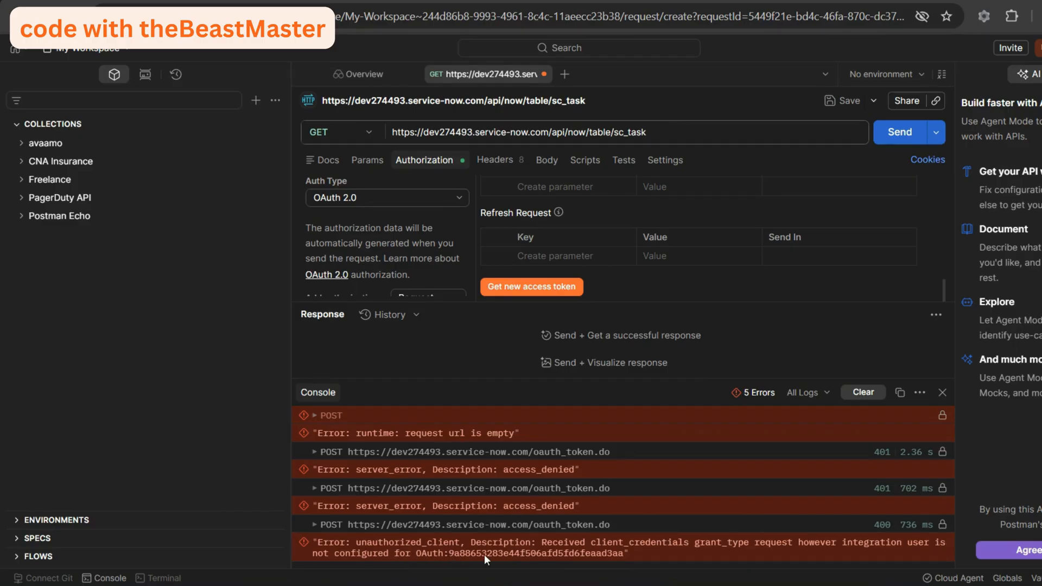
left_click(942, 393)
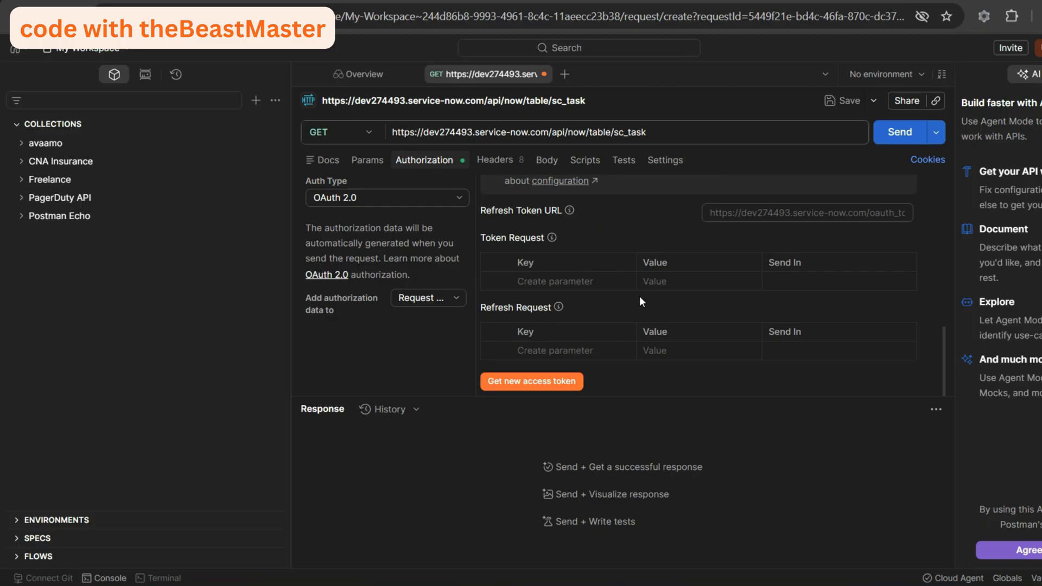
Step: Return to the demo oauth sctask application registry in ServiceNow and open its form layout configuration
key("ctrl+Tab")
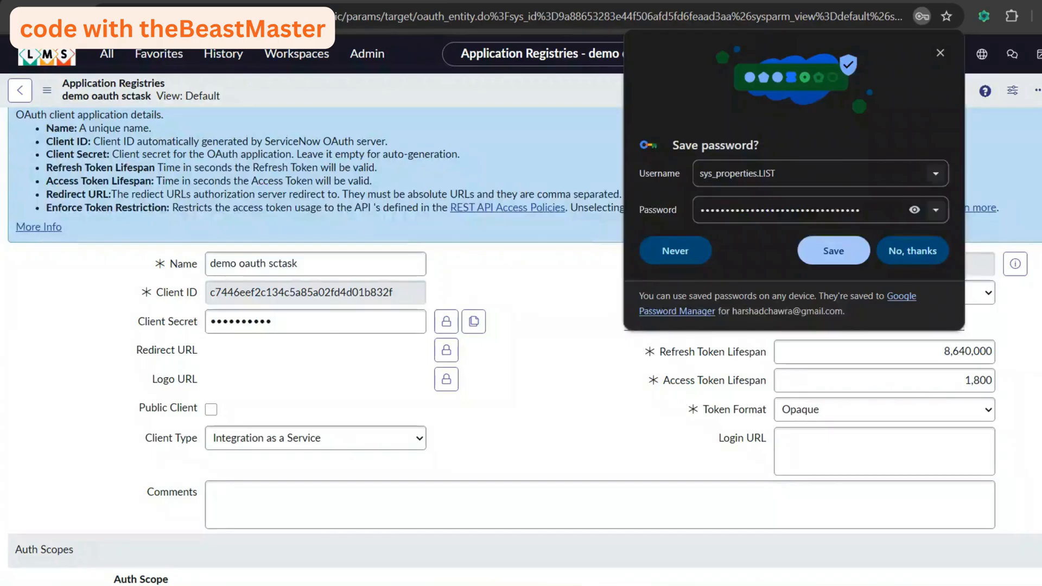
left_click(915, 251)
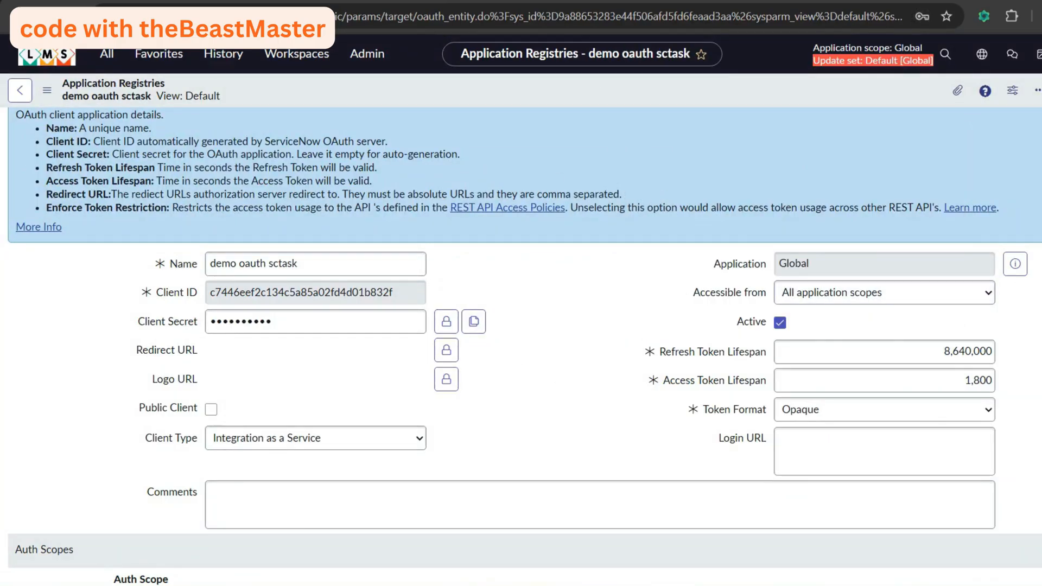
scroll(521, 348, "down", 3)
scroll(521, 347, "up", 3)
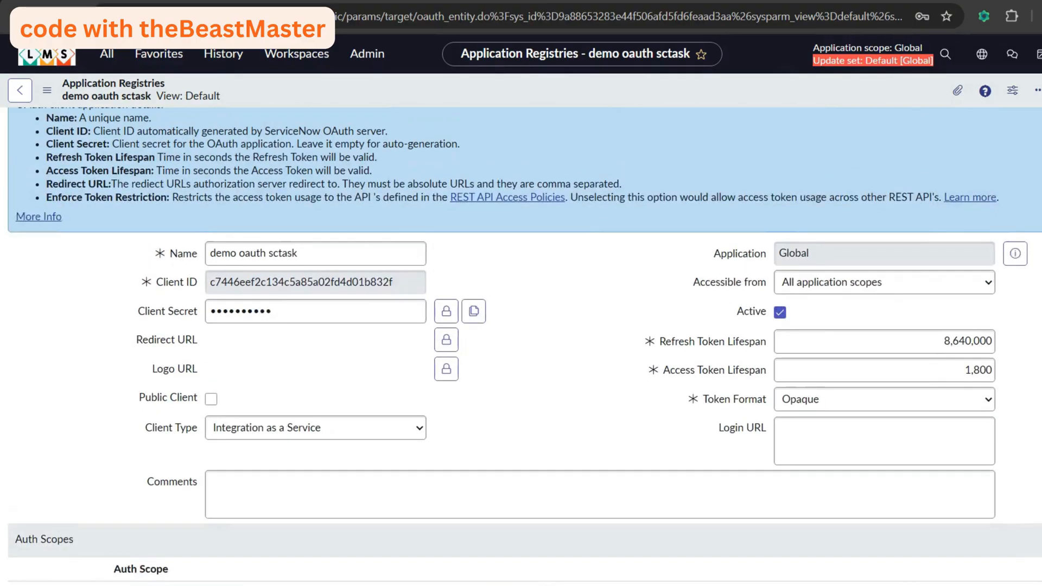
right_click(446, 91)
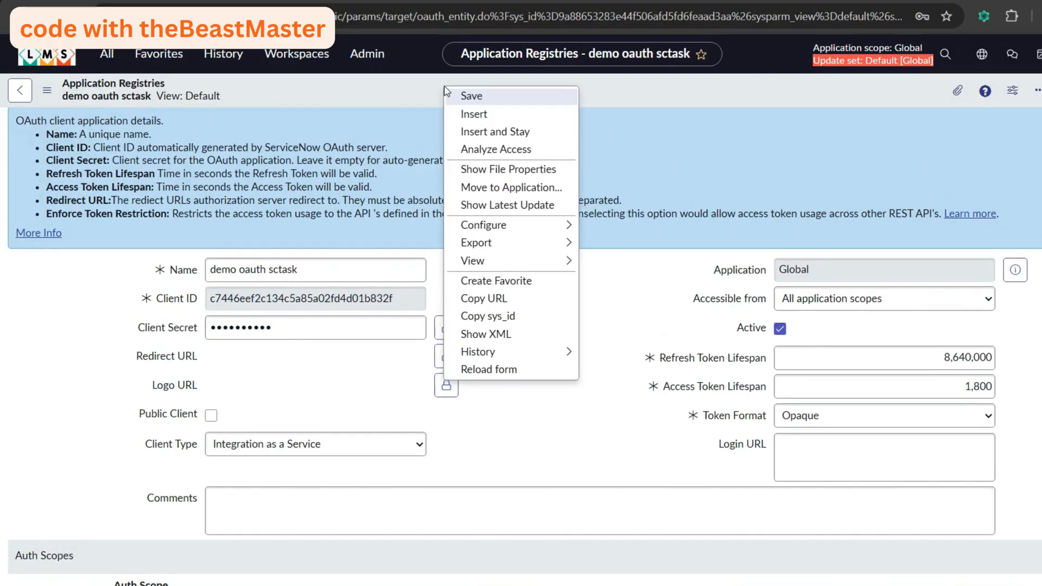
mouse_move(505, 225)
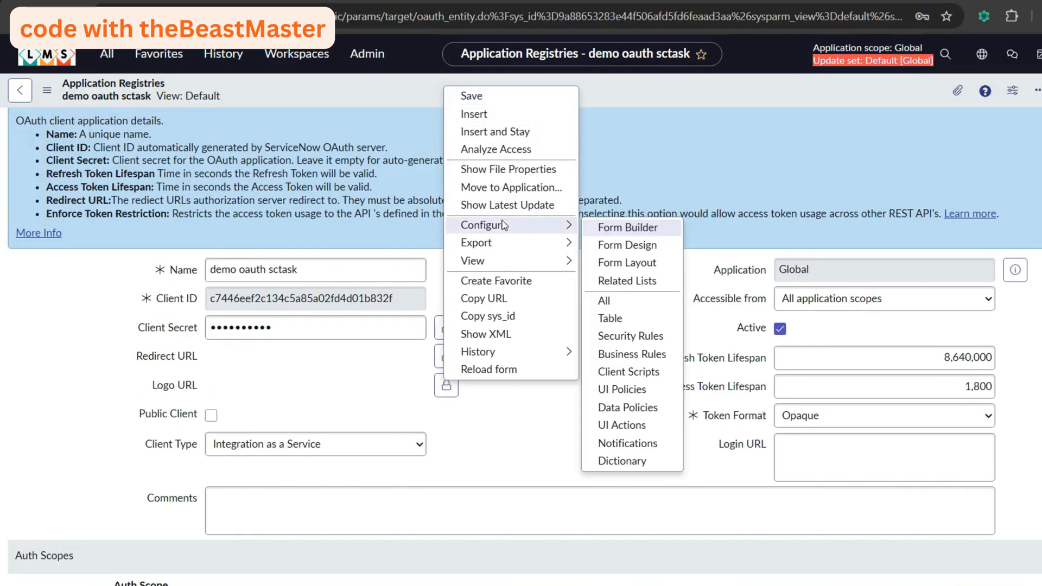
left_click(632, 264)
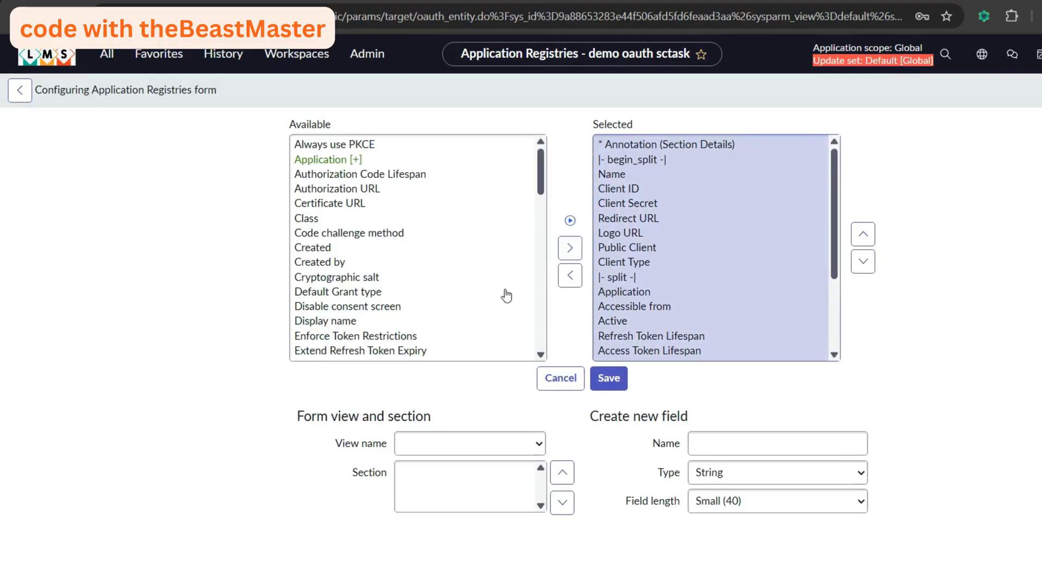
Step: Add the OAuth Application User field to the selected fields of the Application Registries form
left_click(536, 189)
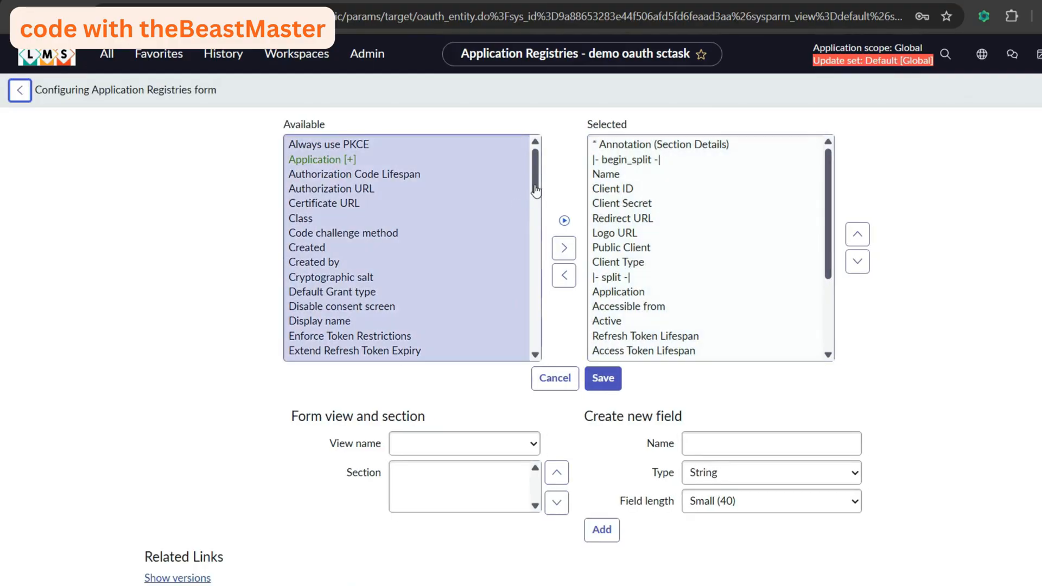
left_click_drag(536, 189, 536, 223)
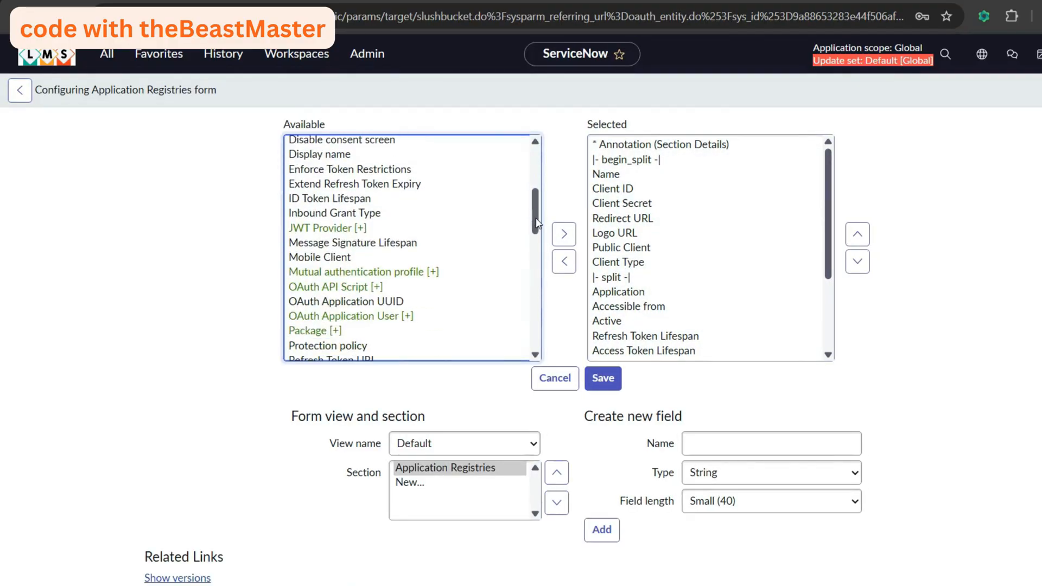
scroll(536, 222, "down", 1)
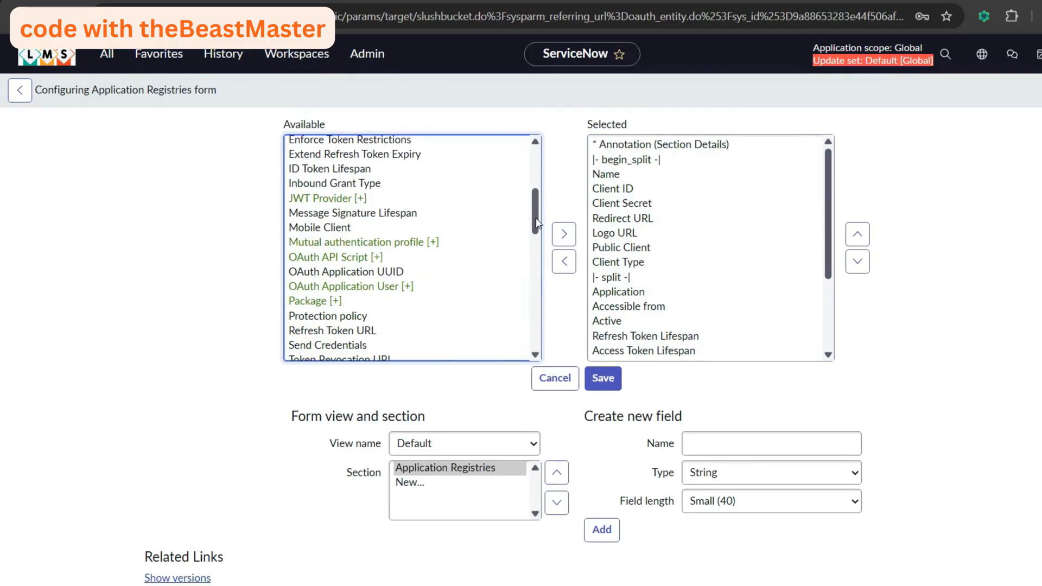
left_click(380, 287)
left_click(565, 248)
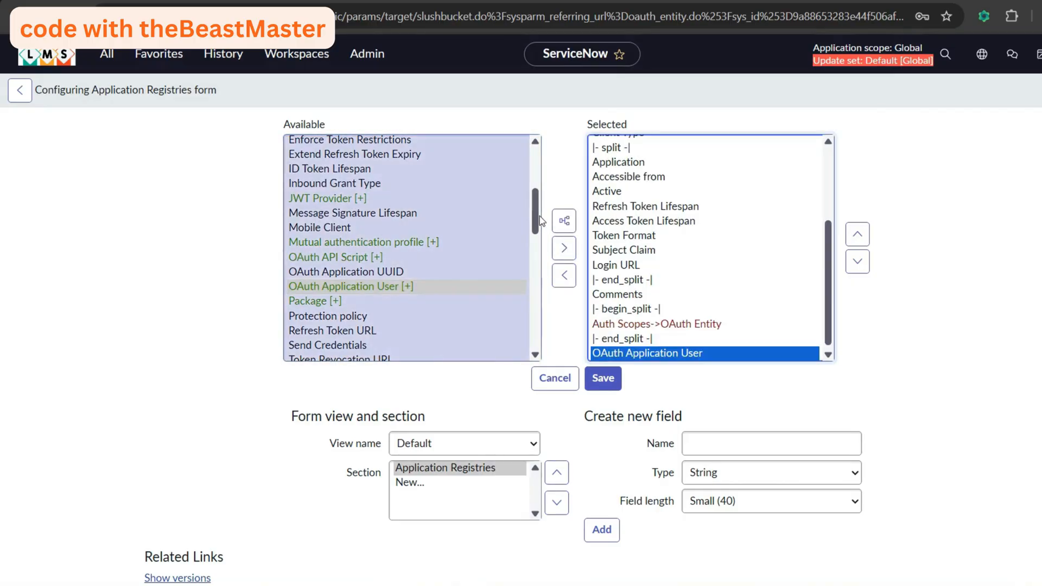
Step: Add the Default Grant type field to the Application Registries form and save the layout
left_click_drag(540, 222, 539, 283)
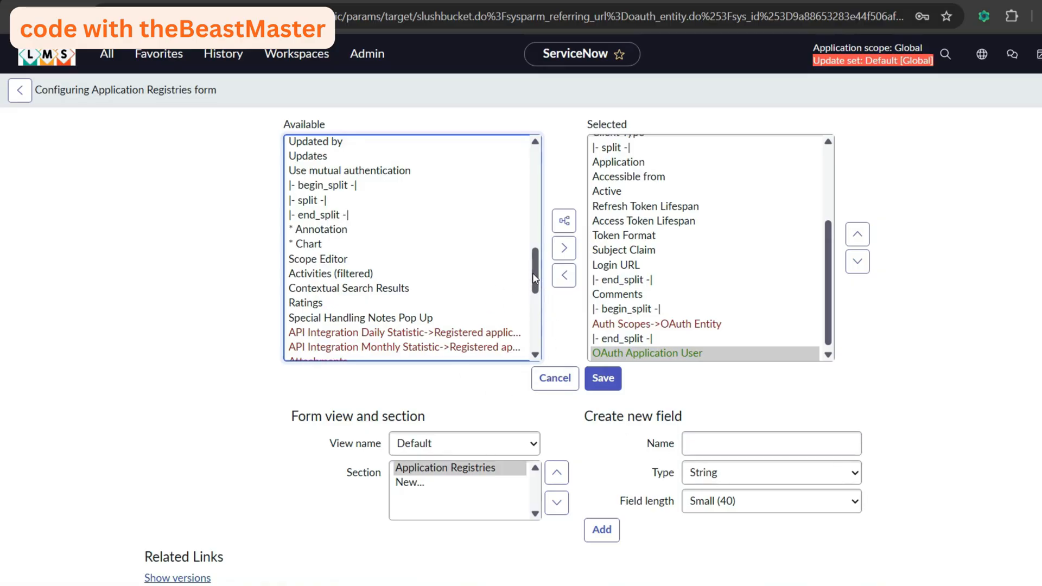
left_click_drag(533, 272, 533, 307)
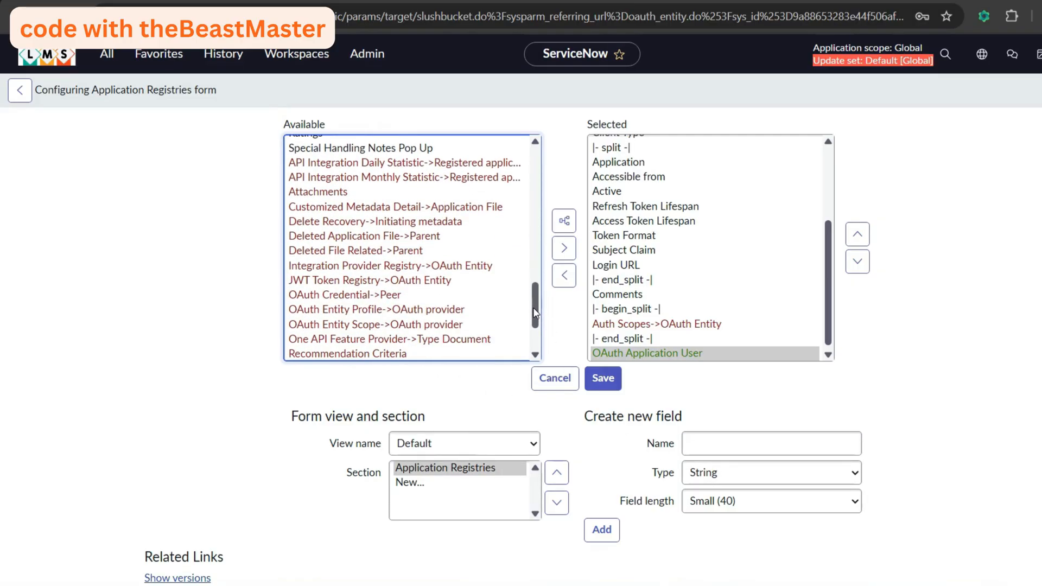
left_click(436, 251)
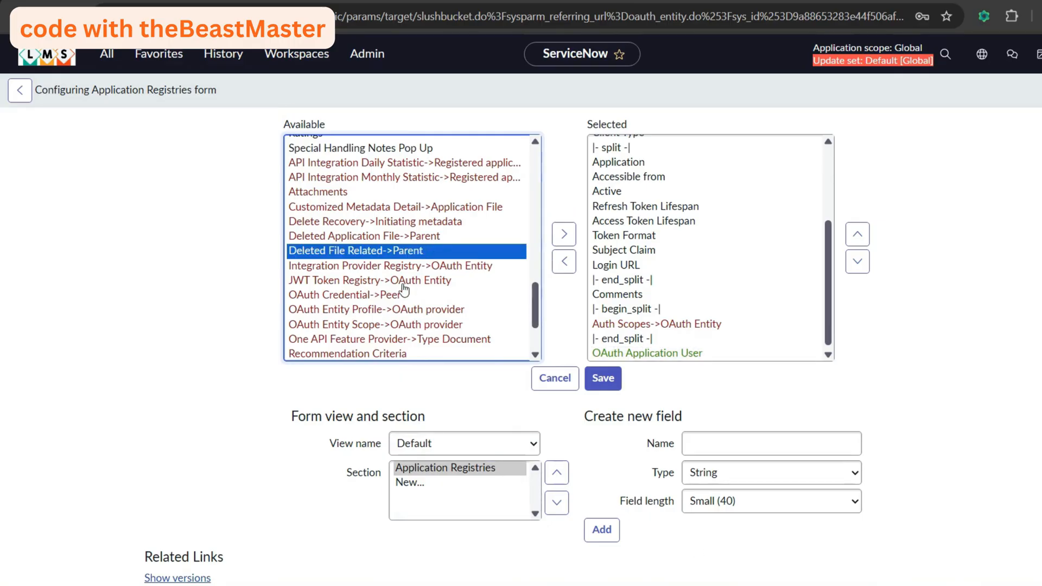
left_click(679, 280)
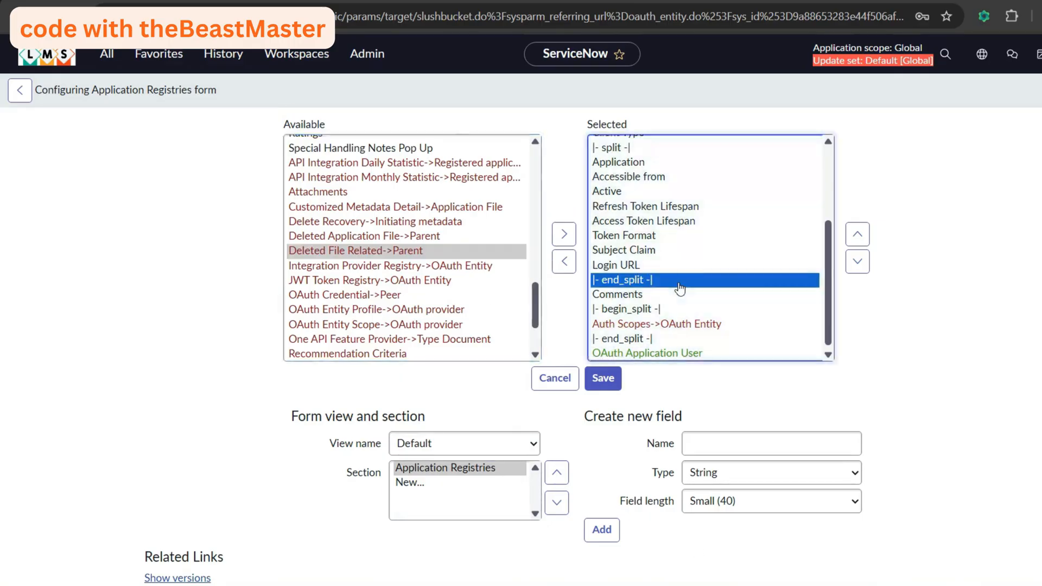
left_click(385, 266)
key("d")
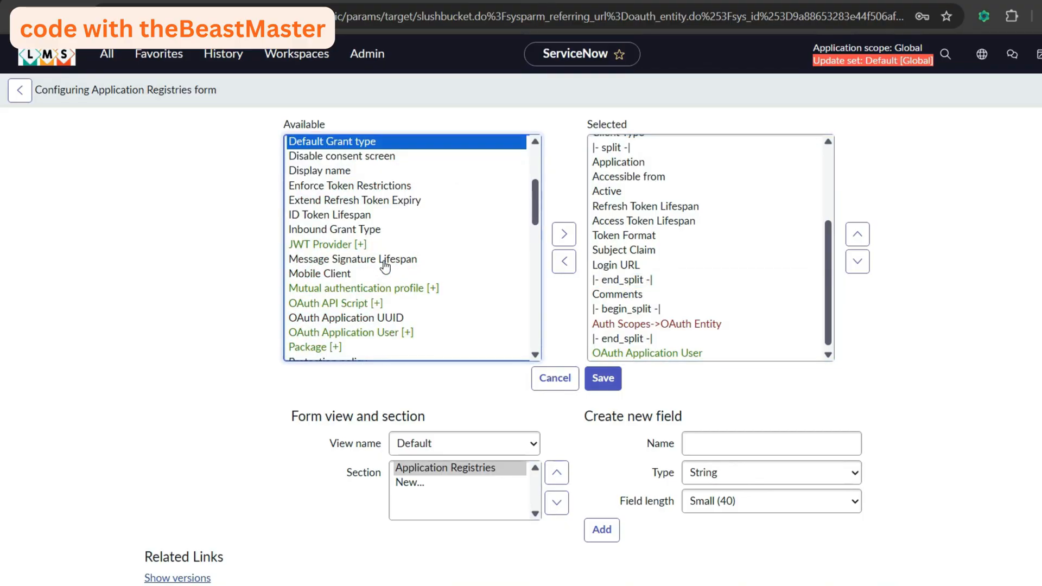
left_click(564, 234)
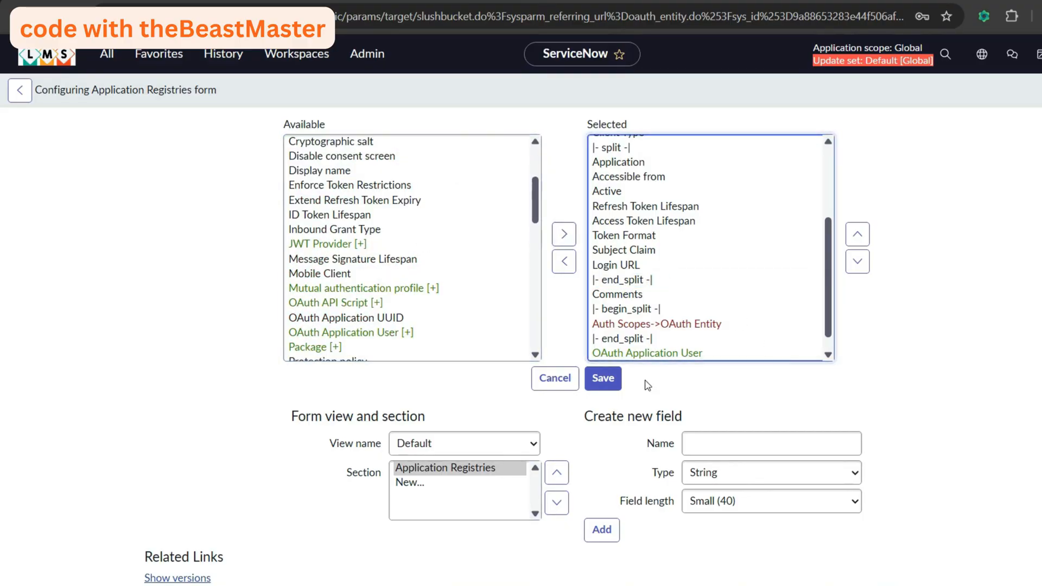
left_click(603, 379)
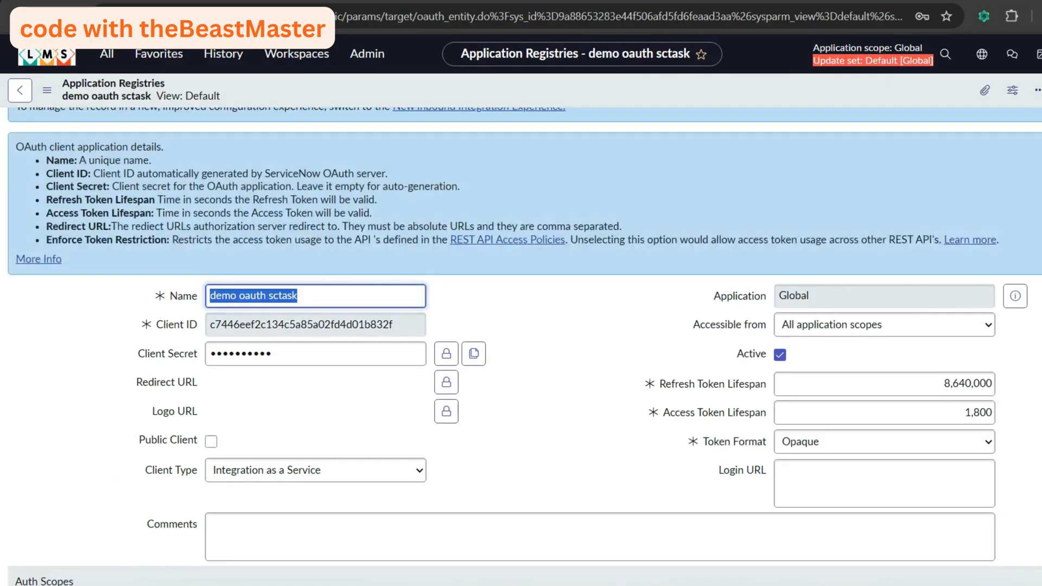
Step: Set the default grant type of the demo oauth sctask record to Client Credentials
scroll(138, 425, "down", 5)
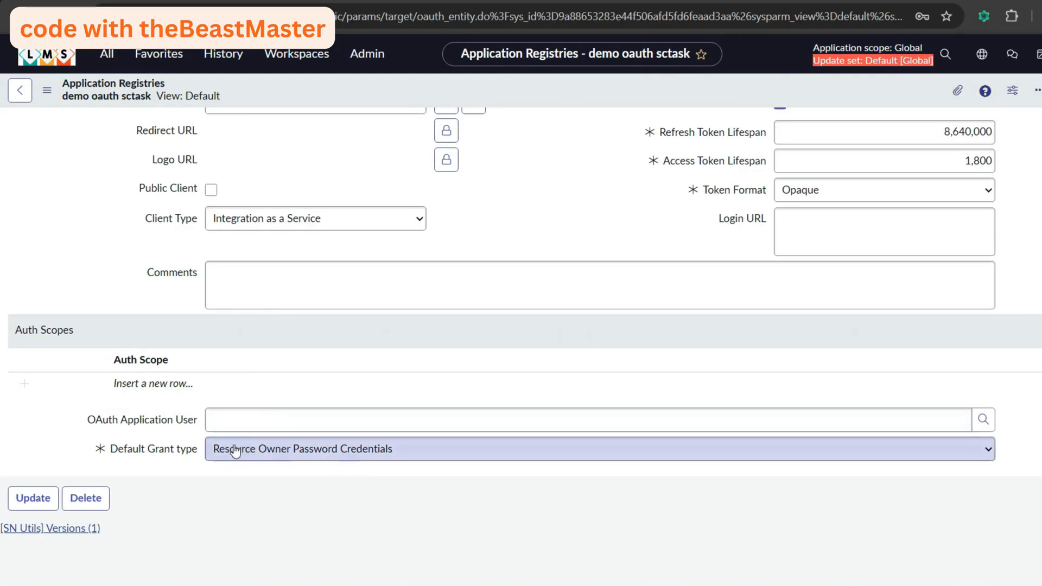
left_click(382, 457)
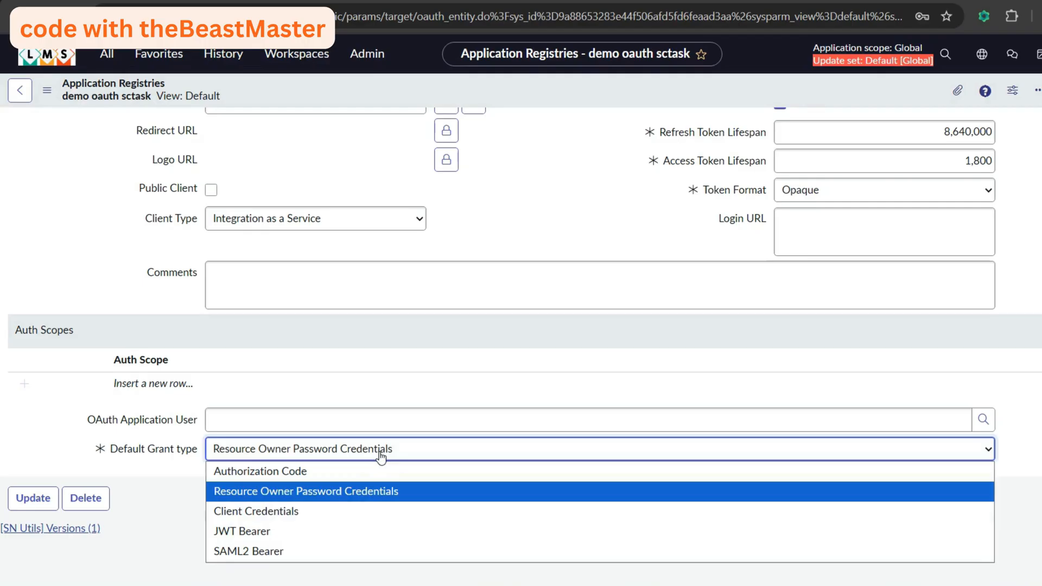
left_click(290, 513)
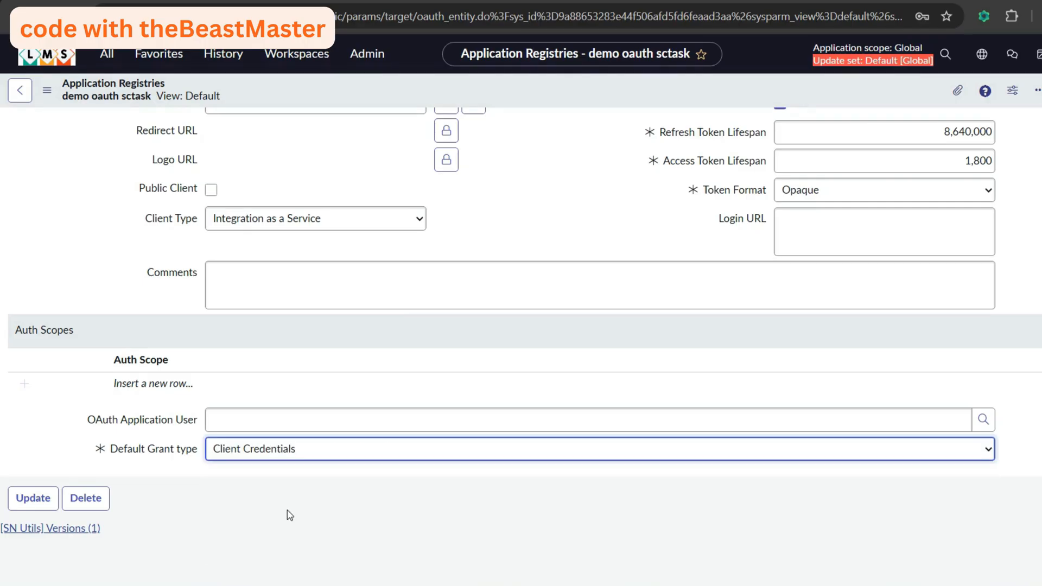
Step: Examine the demo oauth user record for the OAuth Application User field, including its web service access, identity type and assigned roles
left_click(288, 417)
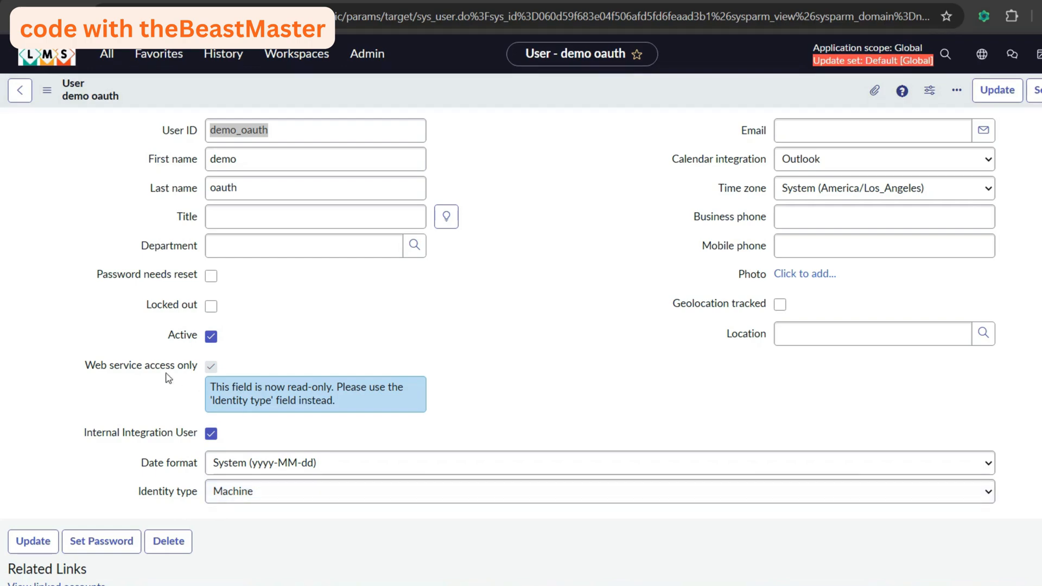
mouse_move(159, 375)
scroll(521, 346, "down", 2)
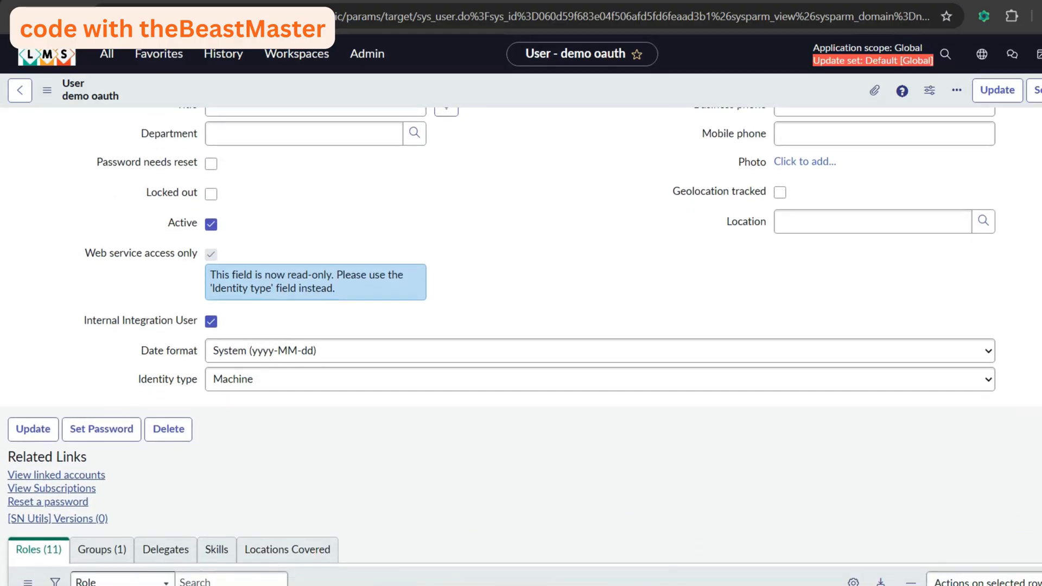
scroll(521, 347, "down", 3)
scroll(521, 347, "down", 3)
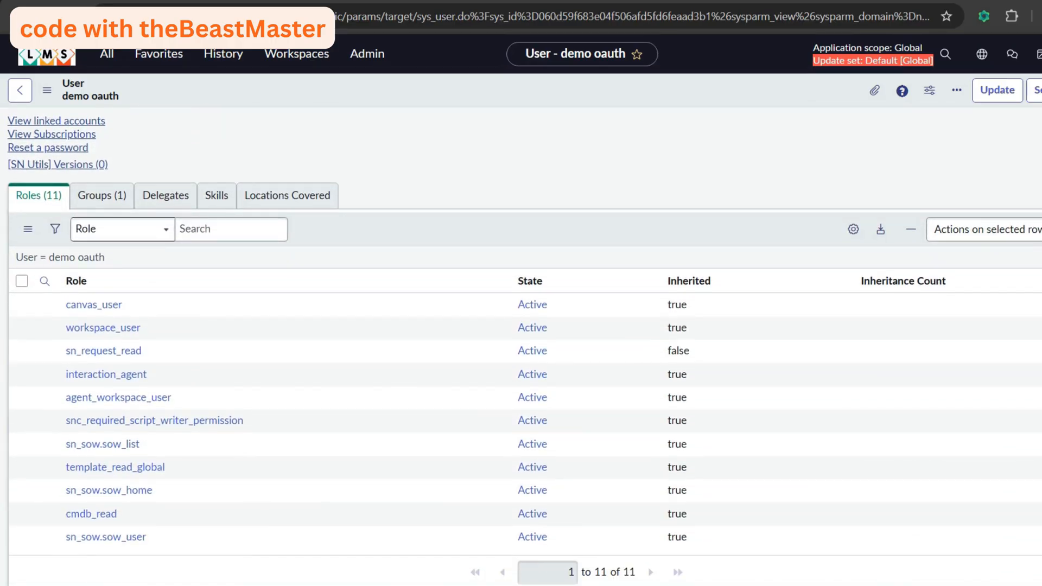
scroll(524, 346, "down", 1)
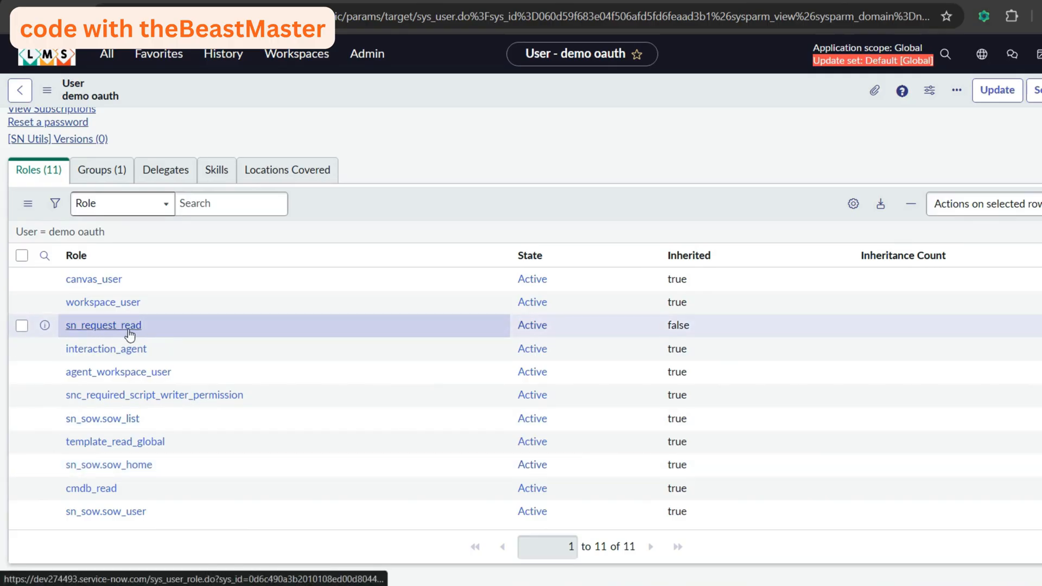
Step: Set the OAuth Application User of the demo oauth sctask registry record to demo oauth and save the record
scroll(521, 337, "up", 8)
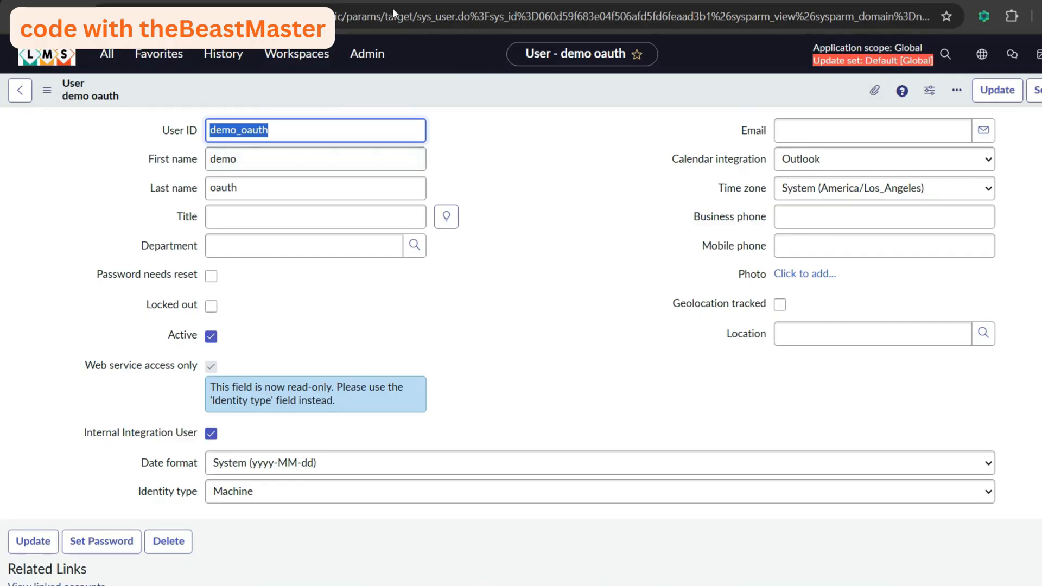
key("ctrl+shift+Tab")
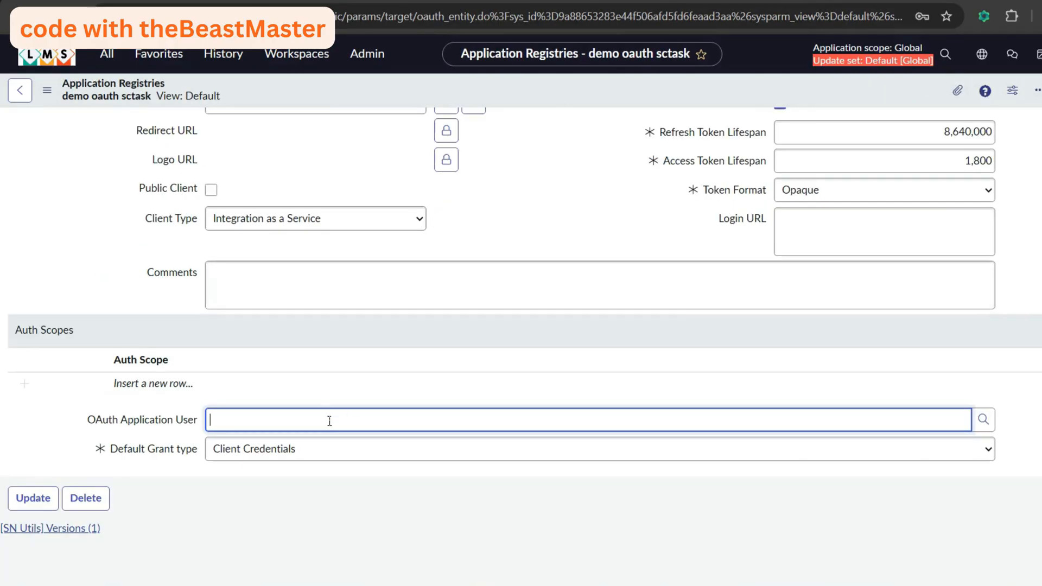
type("demo_oauth")
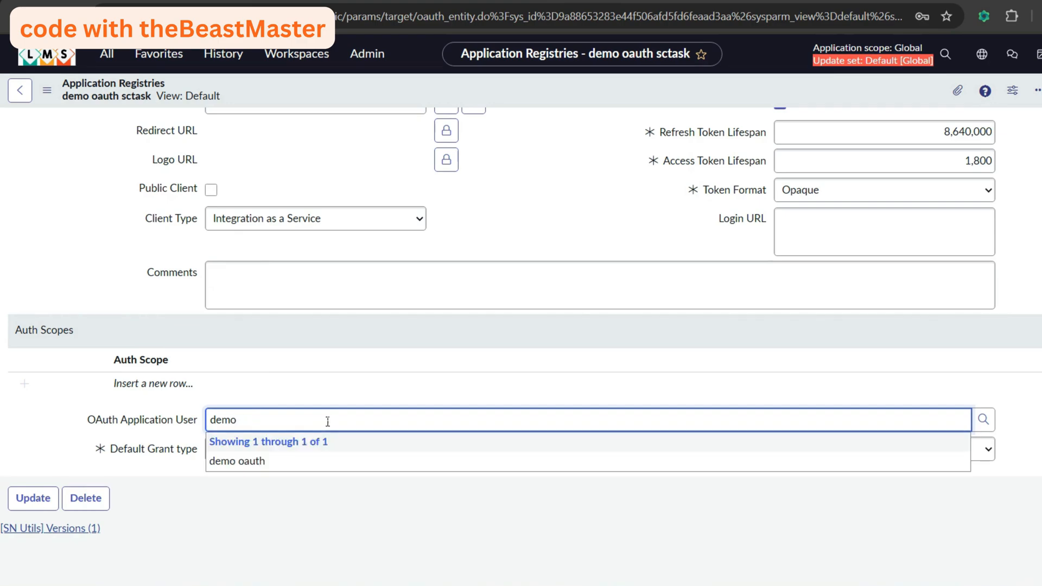
left_click(291, 461)
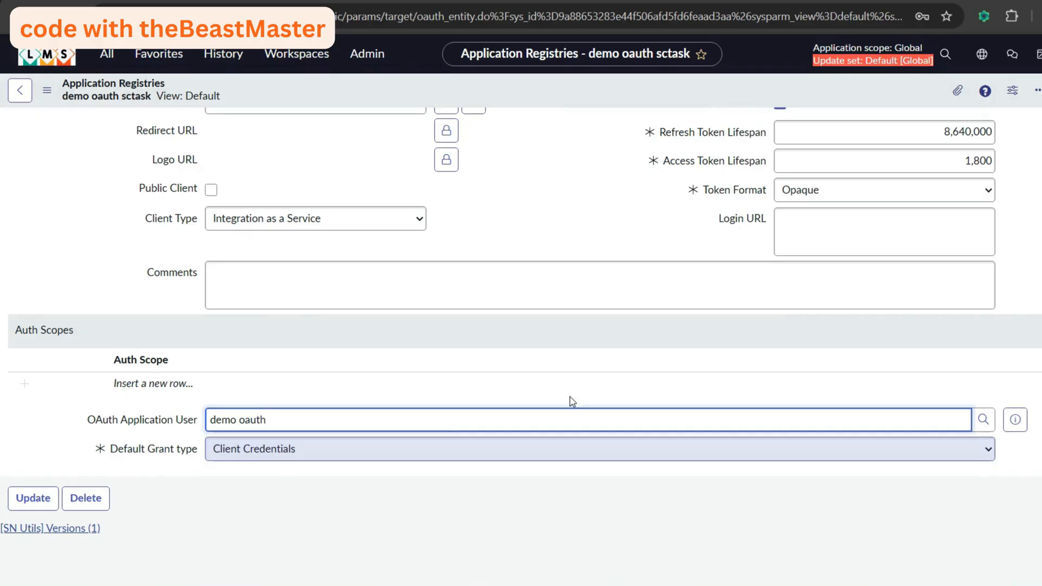
right_click(414, 85)
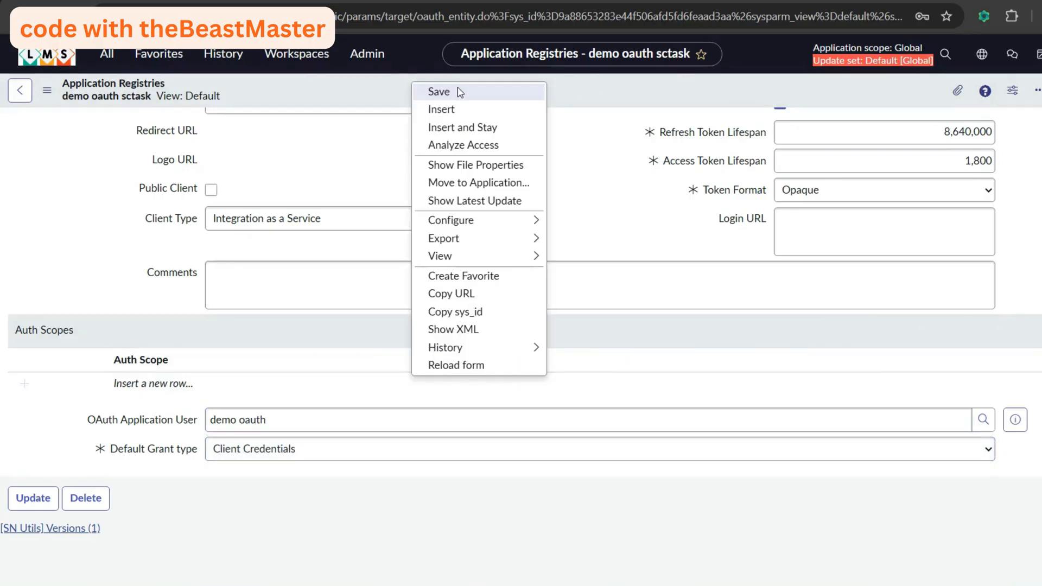
left_click(475, 93)
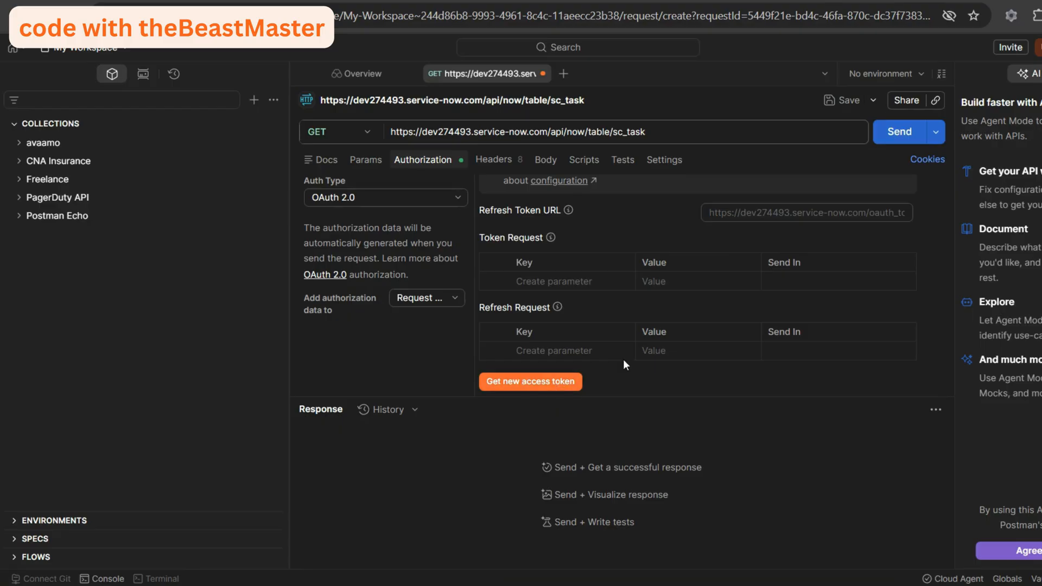
Step: In Postman, request a new OAuth 2.0 access token for the sc_task request and apply it
left_click(547, 382)
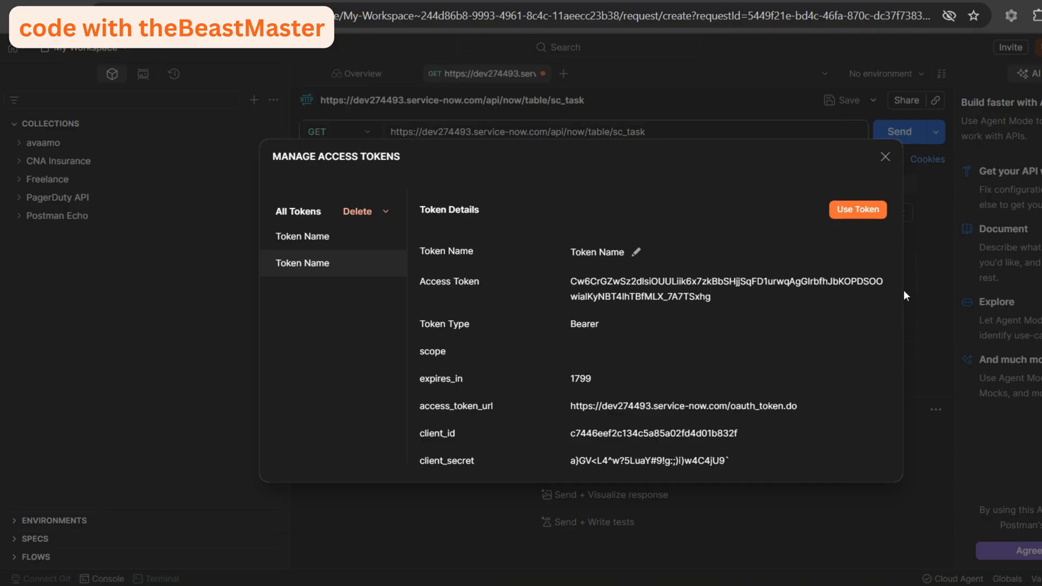
left_click_drag(901, 292, 904, 249)
left_click(855, 212)
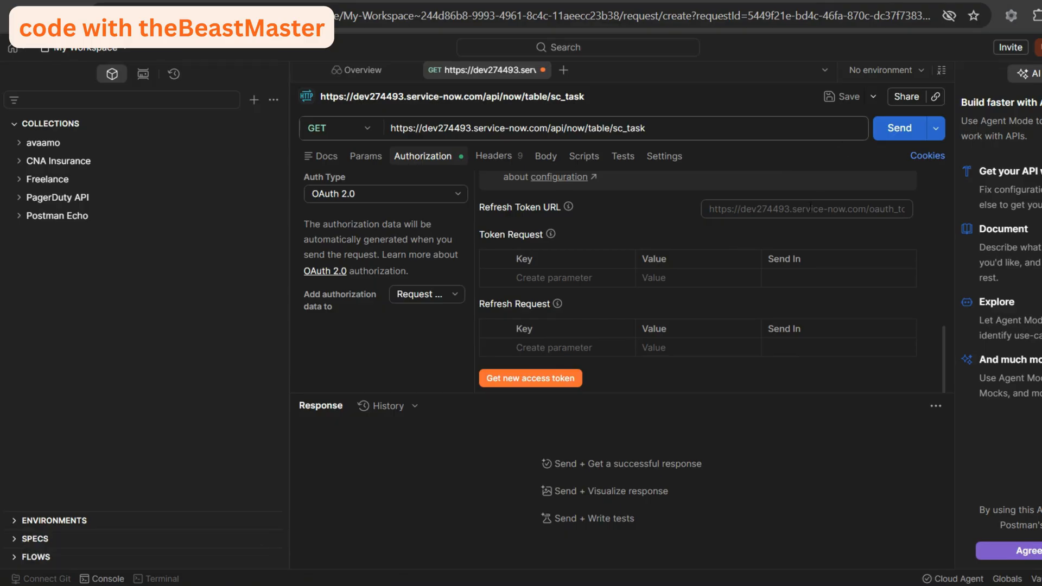
Step: Send the GET request to the sc_task table and enlarge the response area to inspect the returned JSON
left_click(894, 129)
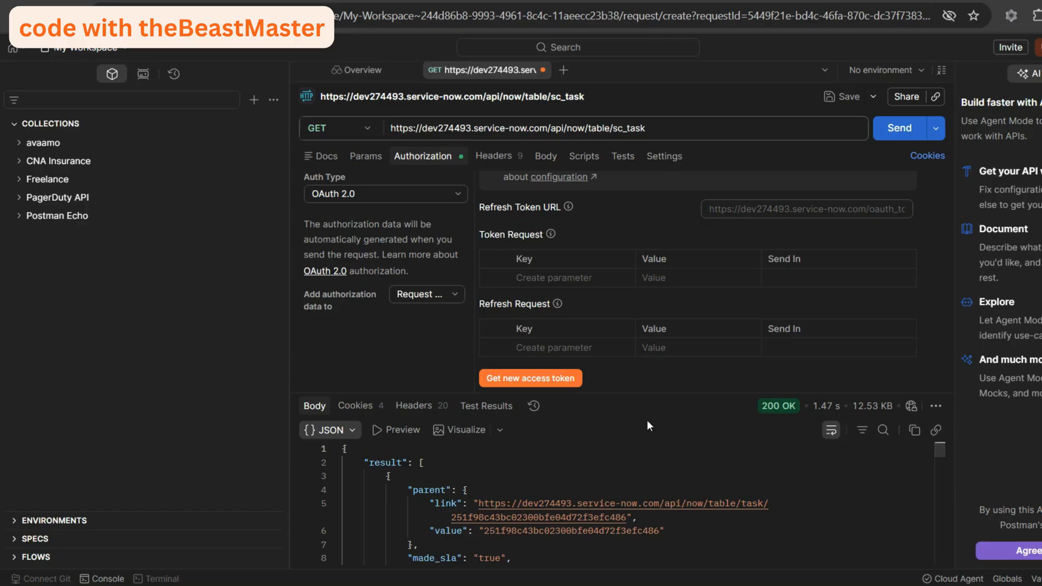
left_click_drag(652, 393, 680, 266)
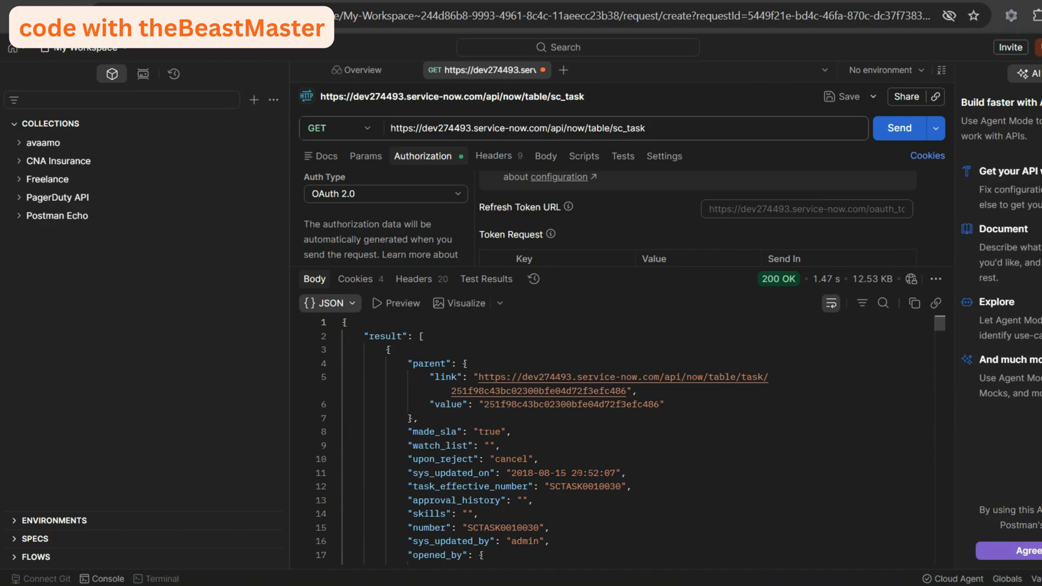
mouse_move(941, 323)
left_mouse_down()
mouse_move(937, 523)
mouse_move(940, 320)
left_mouse_up()
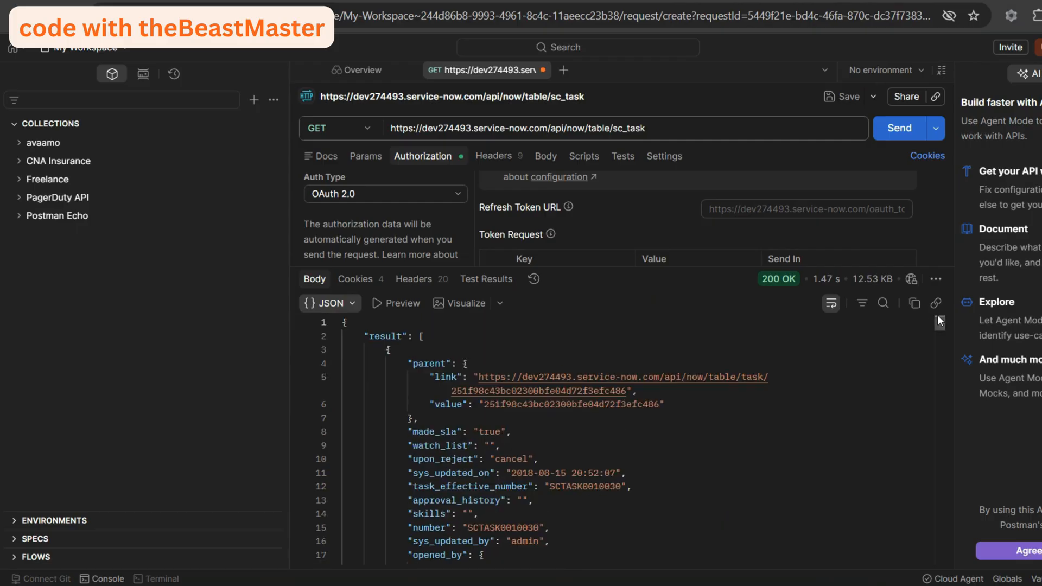